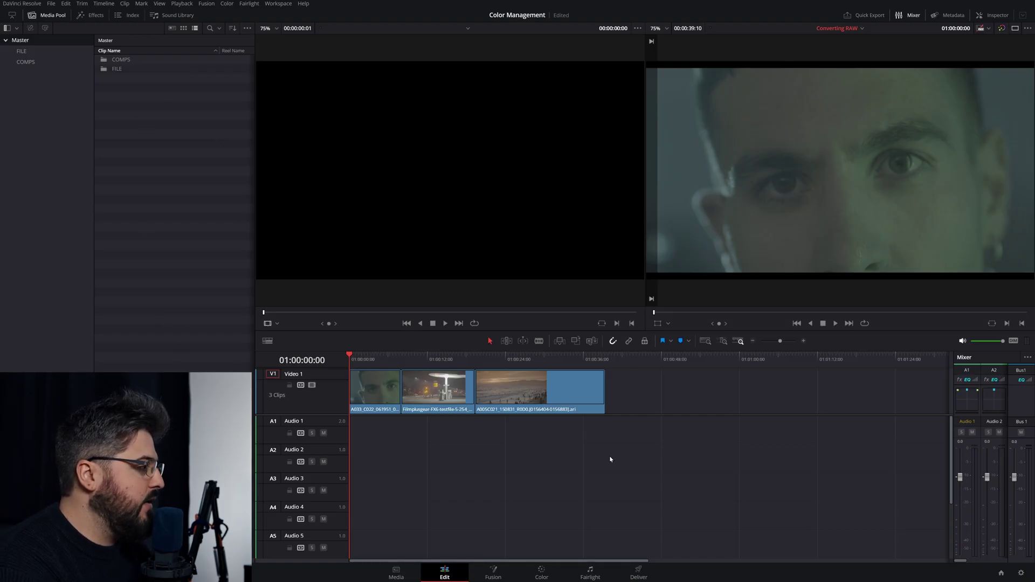
Step: Scrub through the three timeline clips, then switch to the Color page showing the RED clip's node 01
mouse_move(372, 388)
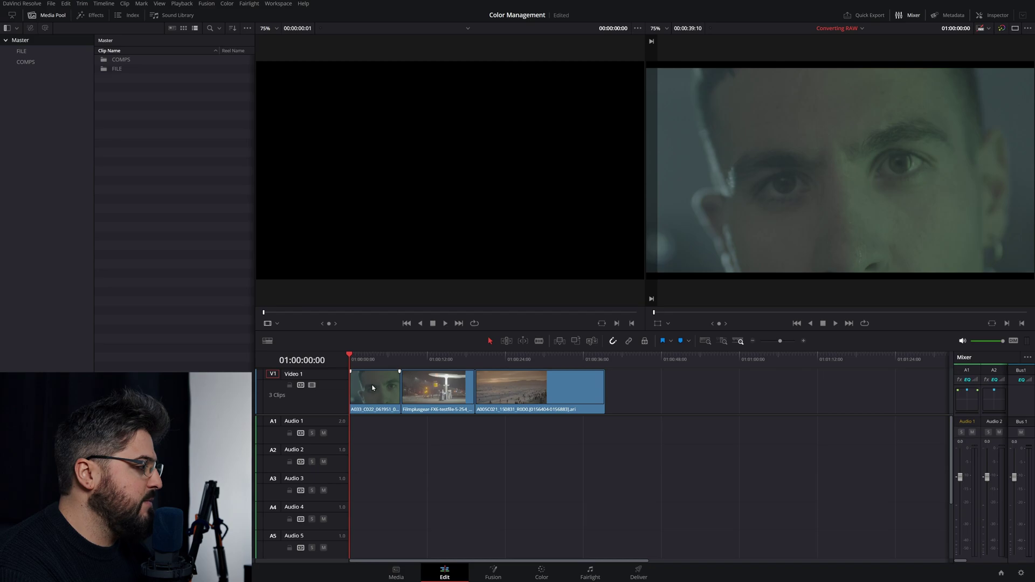
mouse_move(414, 356)
mouse_down()
mouse_move(377, 356)
mouse_move(432, 360)
mouse_up()
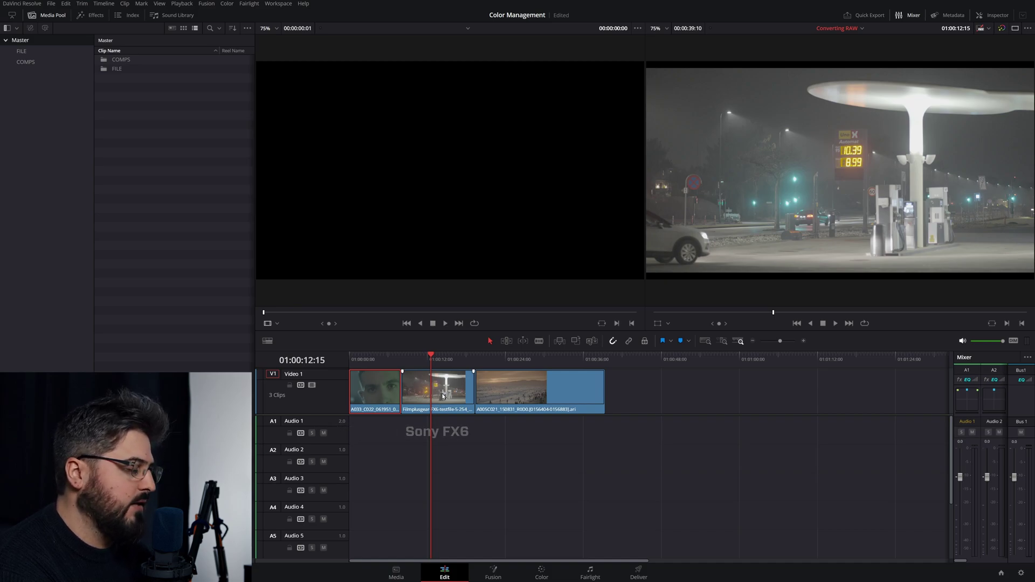
click(559, 366)
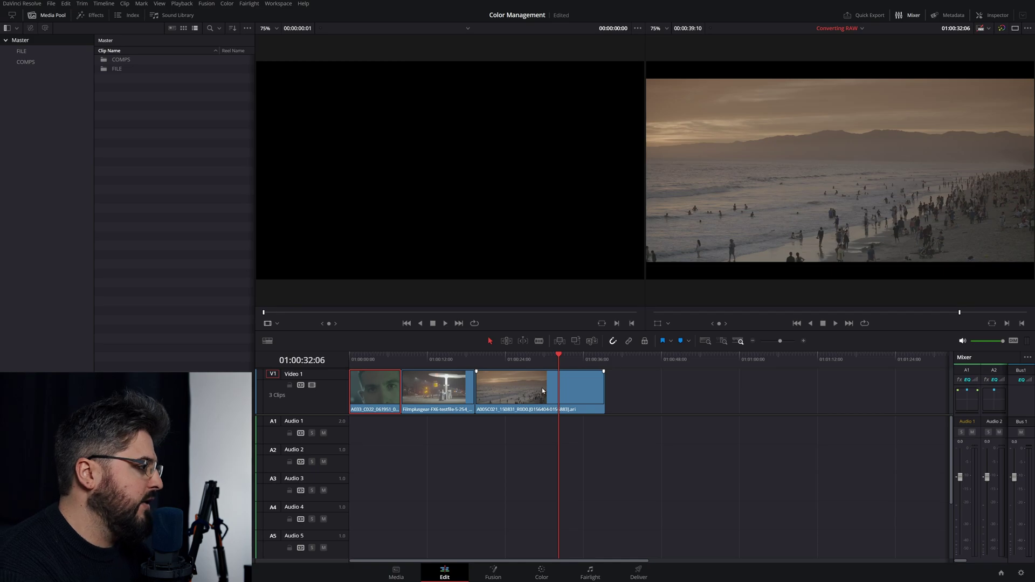
key(Home)
key(shift+6)
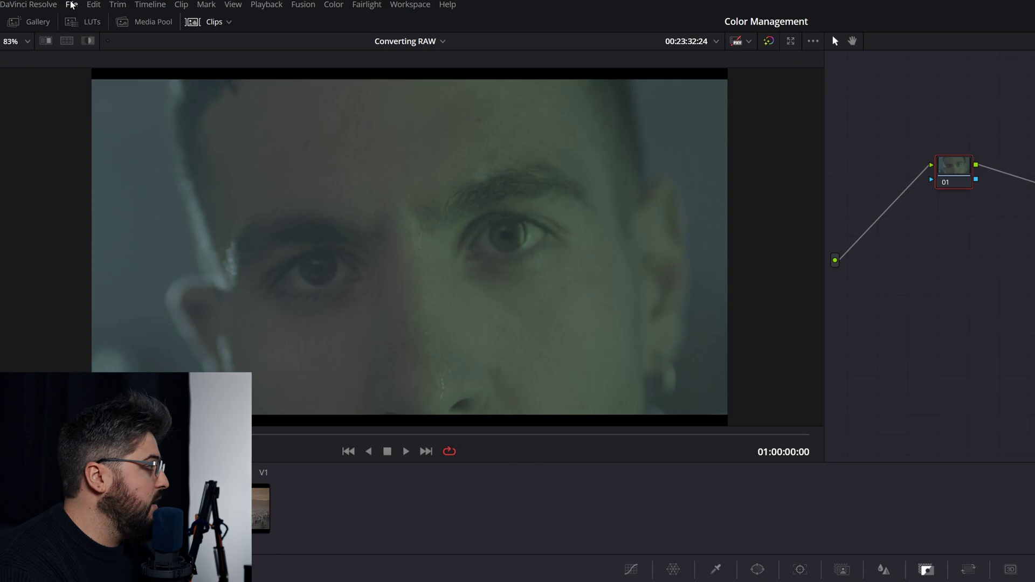
Step: Set the project colour science to DaVinci YRGB Color Managed in Color Management and save
click(71, 5)
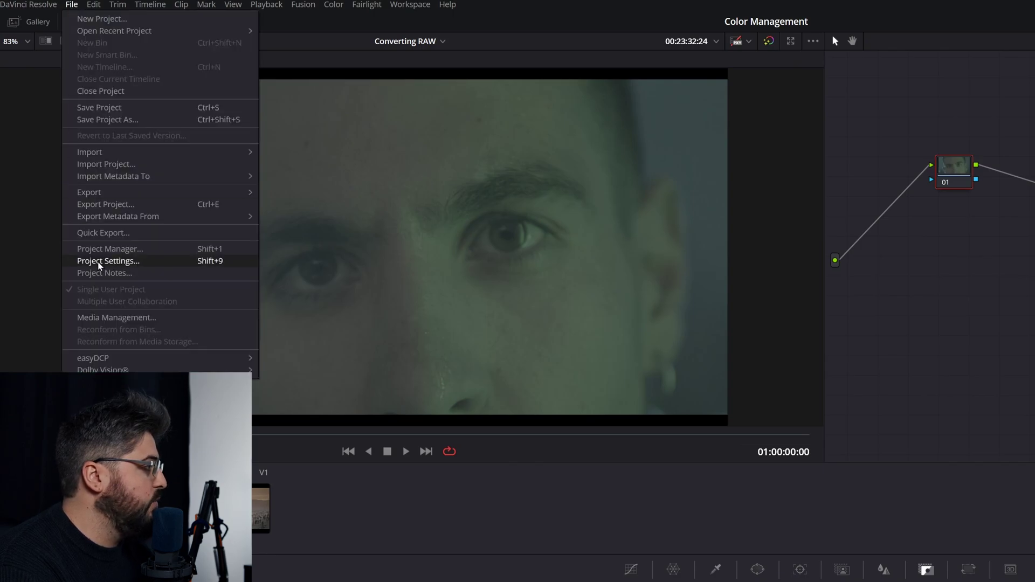
click(112, 262)
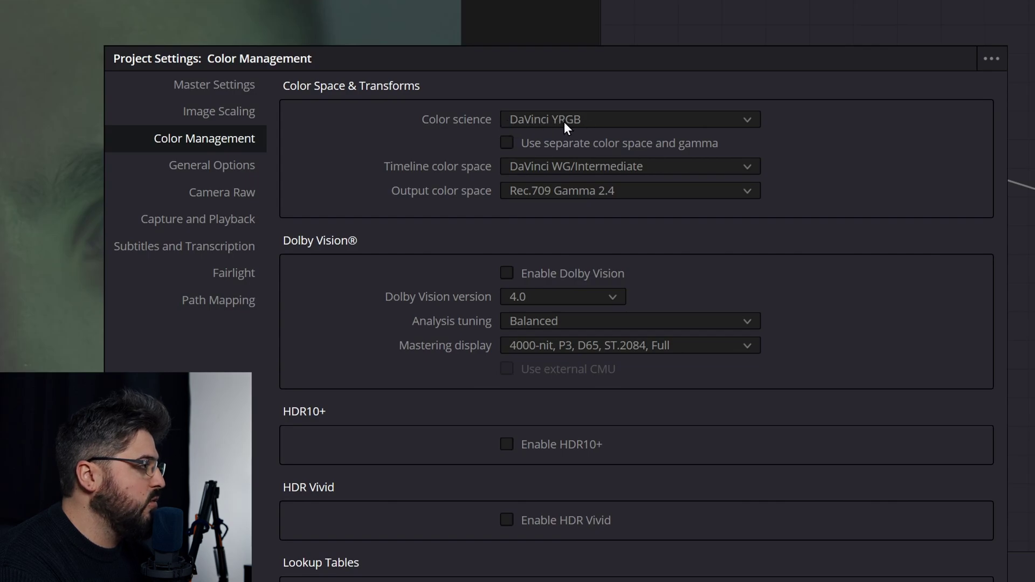
click(603, 126)
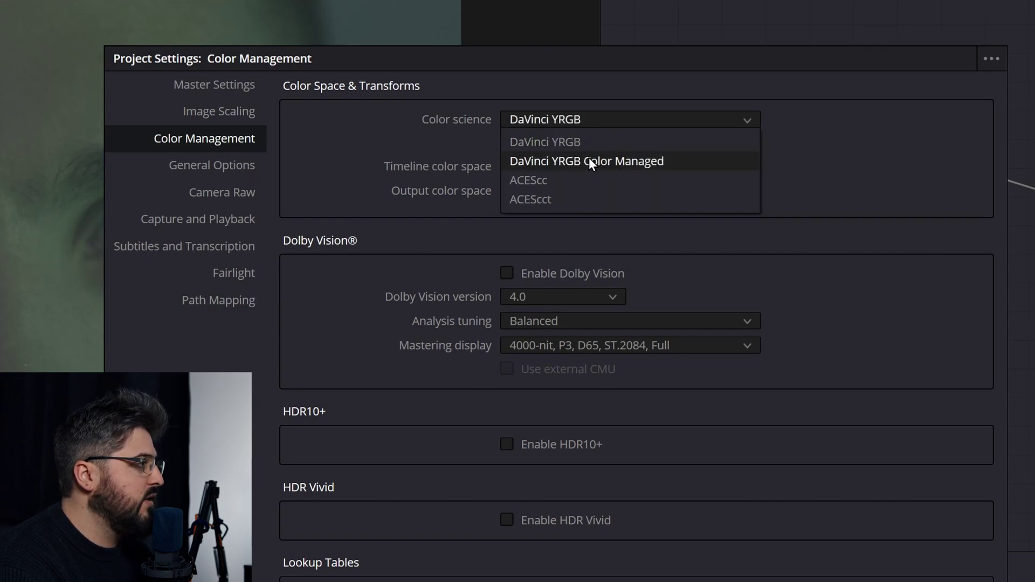
click(619, 163)
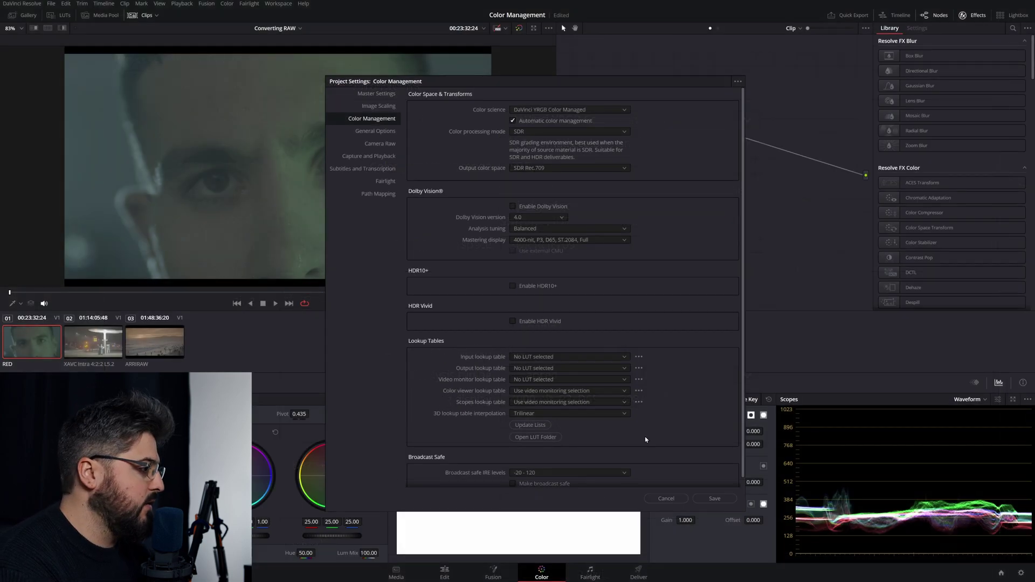
click(708, 498)
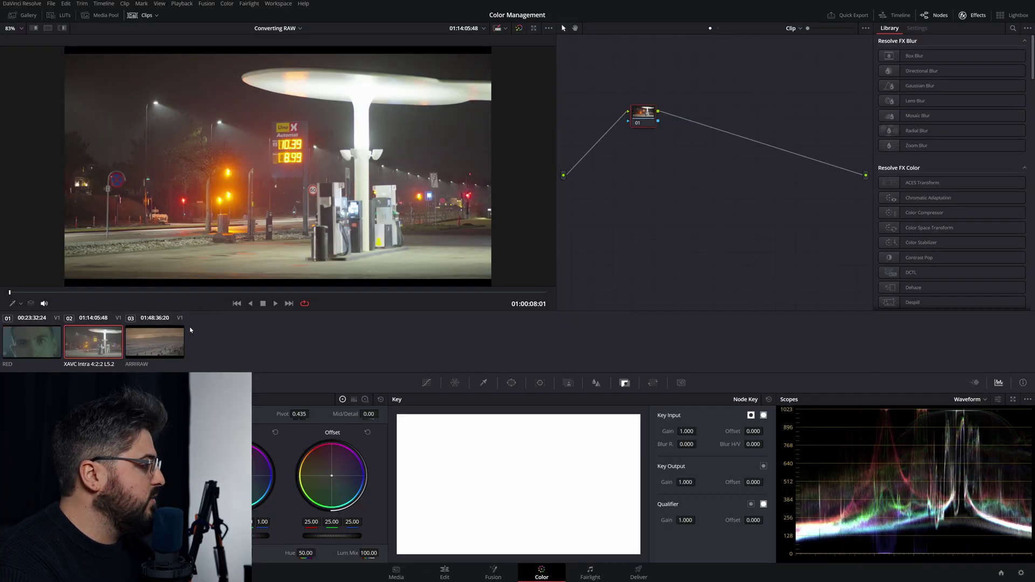
click(179, 336)
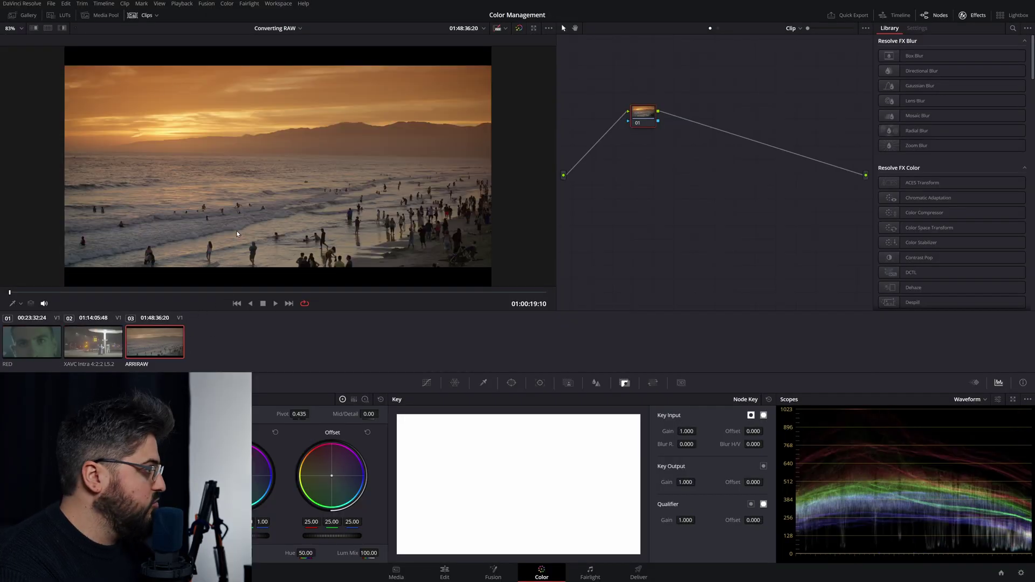
click(38, 341)
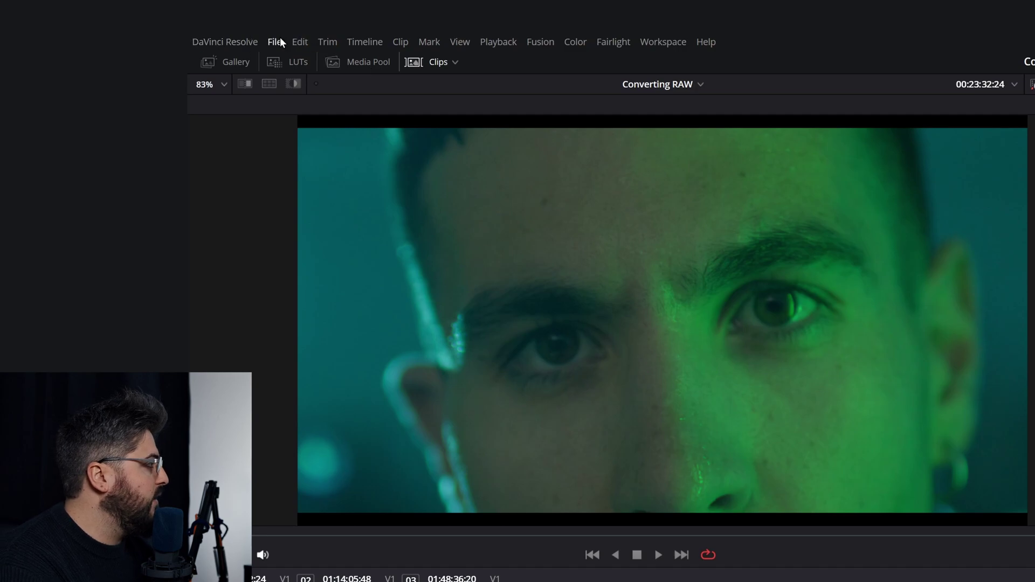
Step: Set colour science back to DaVinci YRGB and the timeline colour space to DaVinci WG/Intermediate
click(280, 41)
click(328, 331)
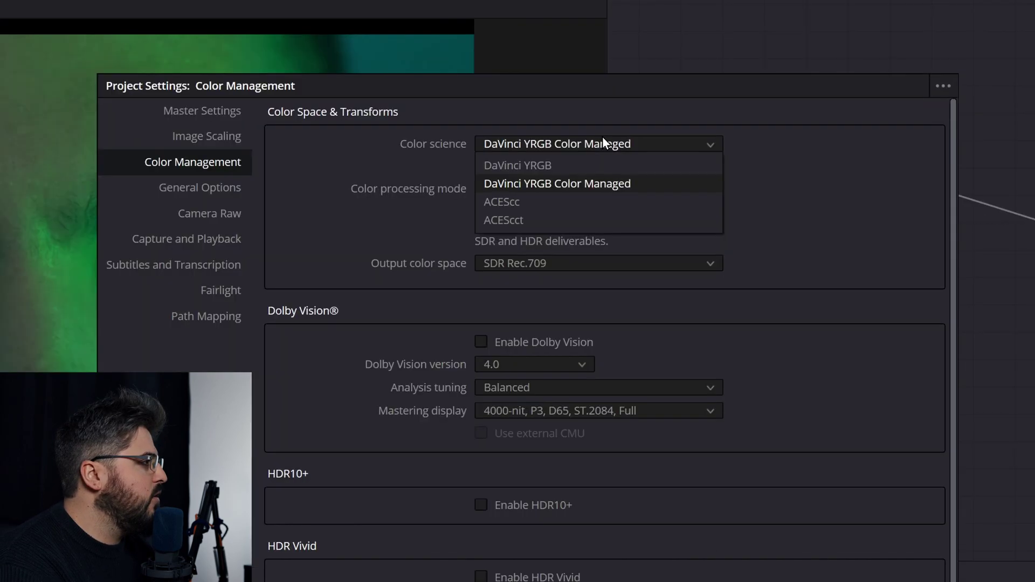
click(534, 166)
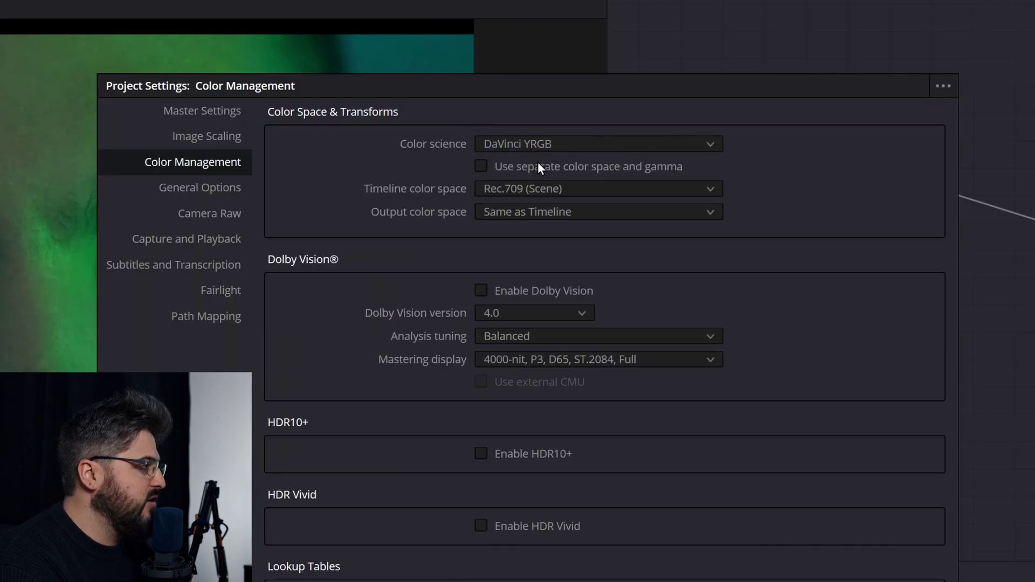
click(580, 193)
scroll(593, 314, up, 10)
scroll(591, 269, up, 1)
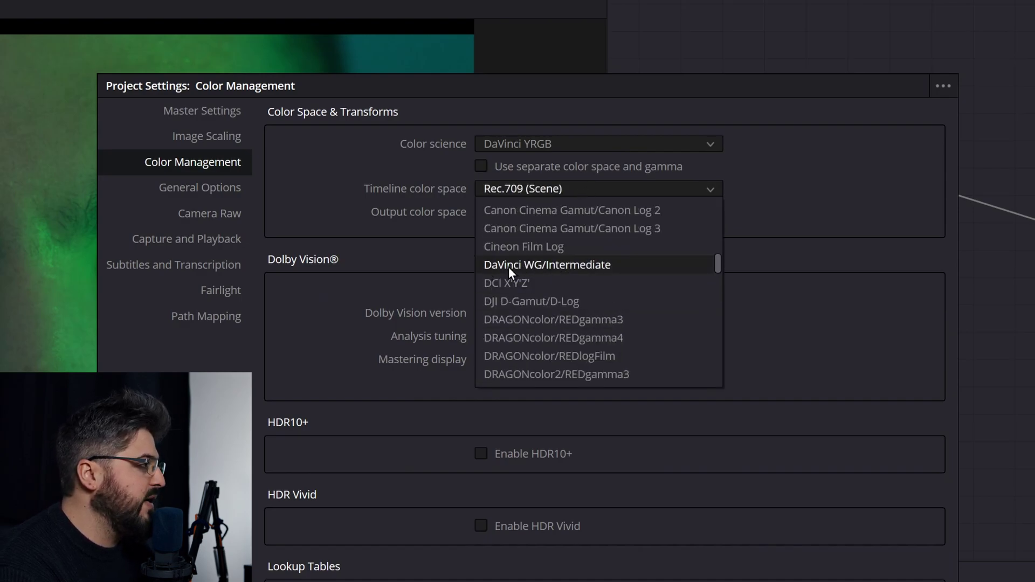
click(577, 264)
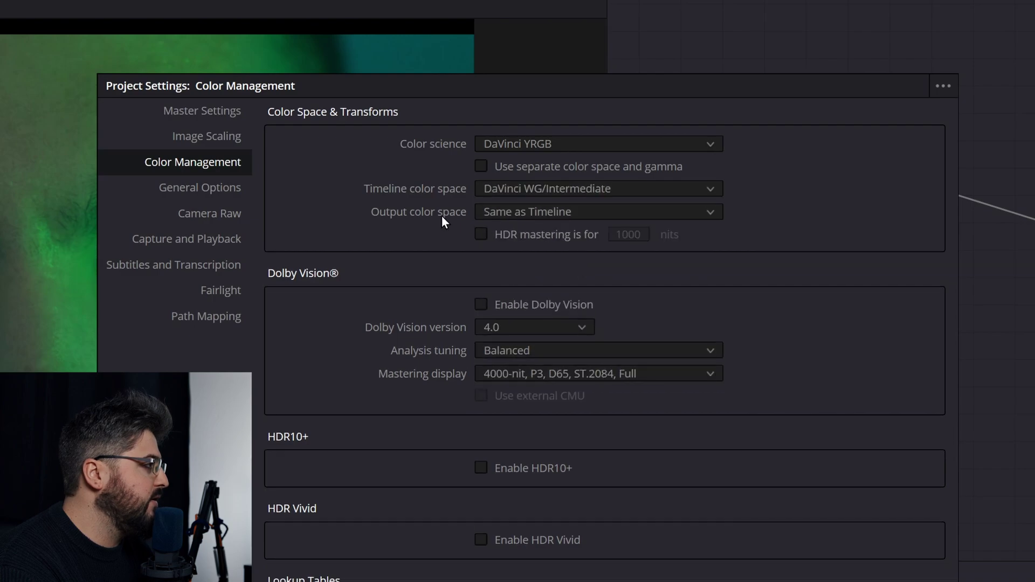
Step: Set the output colour space to Rec.709 Gamma 2.4 and save the project settings
click(536, 212)
scroll(546, 280, down, 5)
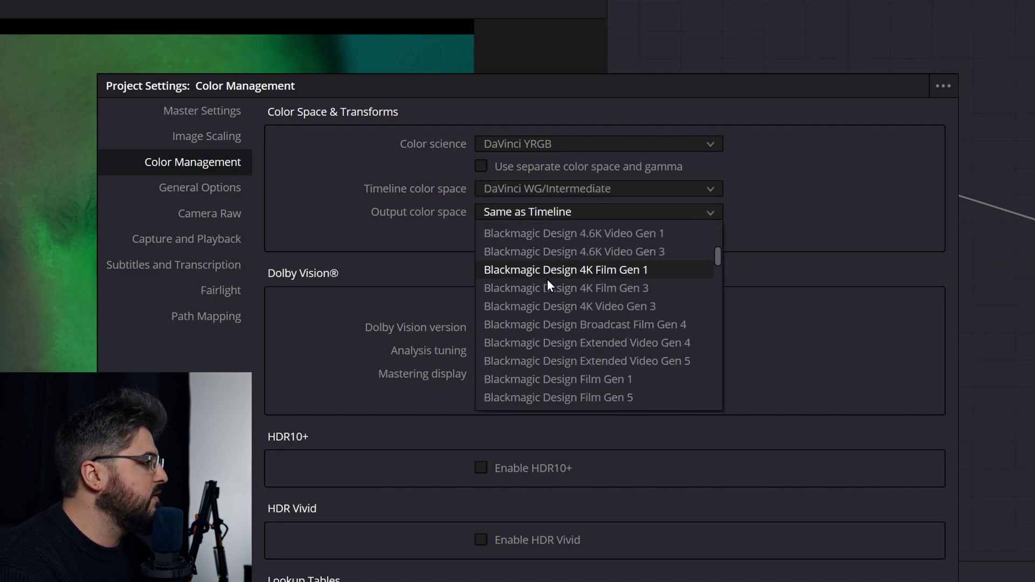
scroll(548, 279, down, 3)
scroll(547, 279, down, 3)
scroll(547, 280, down, 3)
scroll(547, 279, down, 2)
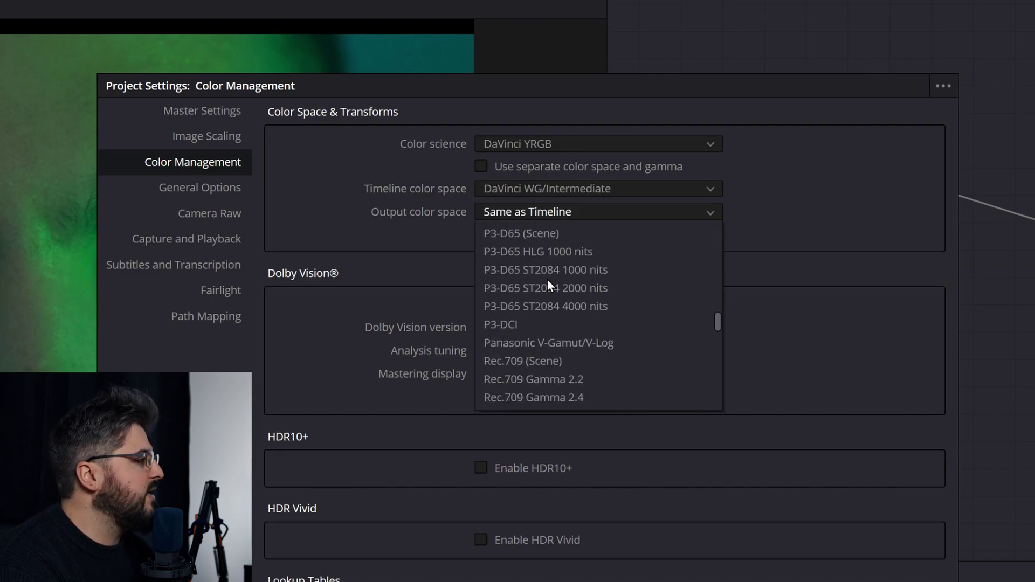
click(570, 397)
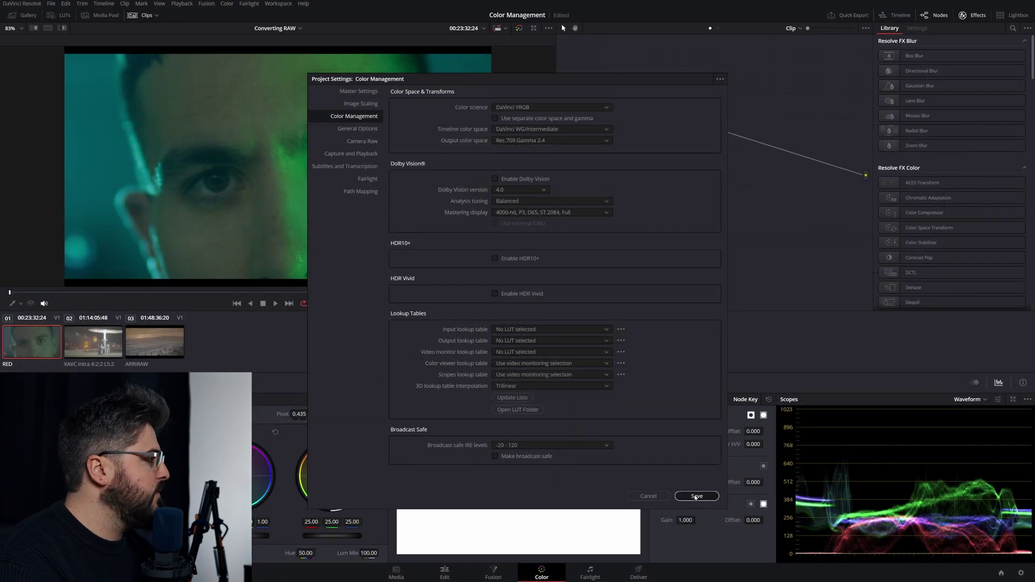
click(695, 497)
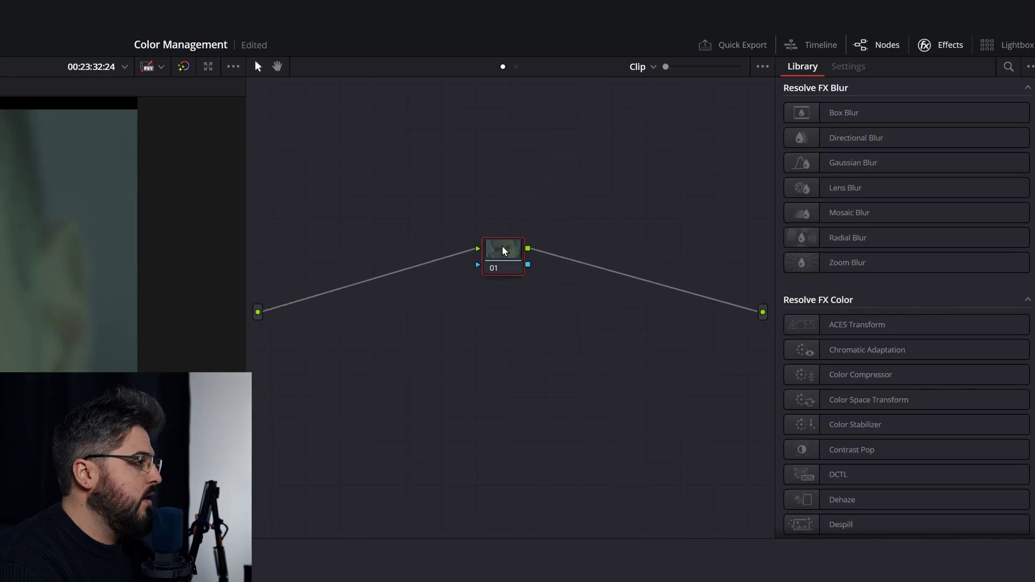
Step: Label node 01 as 'LUT'
drag(504, 251, 535, 244)
right_click(536, 245)
click(555, 253)
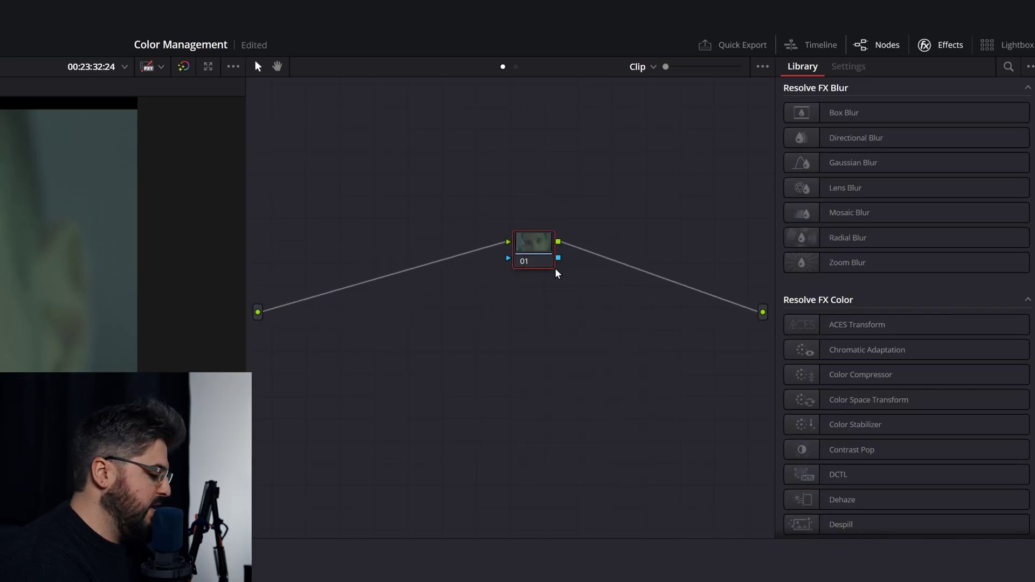
text(LUT)
key(Return)
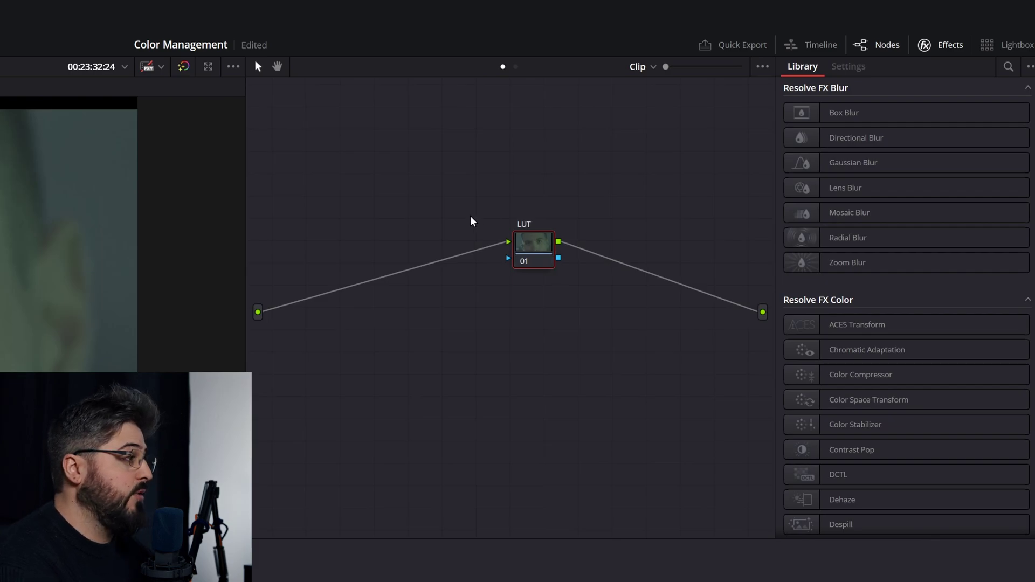
Step: Apply the RED_BASE_to_Rec709_BT1886 LUT from the RED IPP2 creative set to the node
right_click(537, 248)
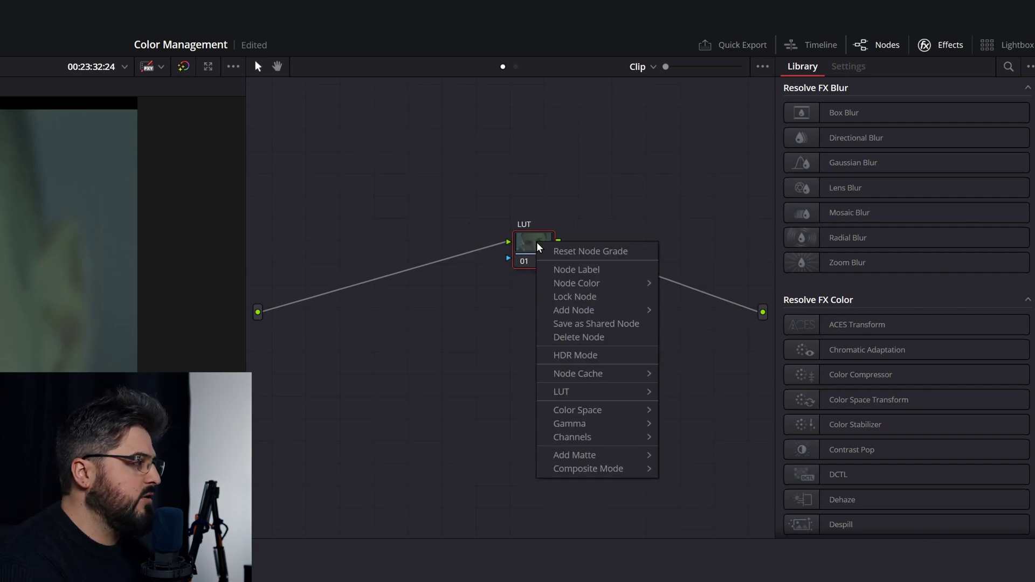
mouse_move(569, 392)
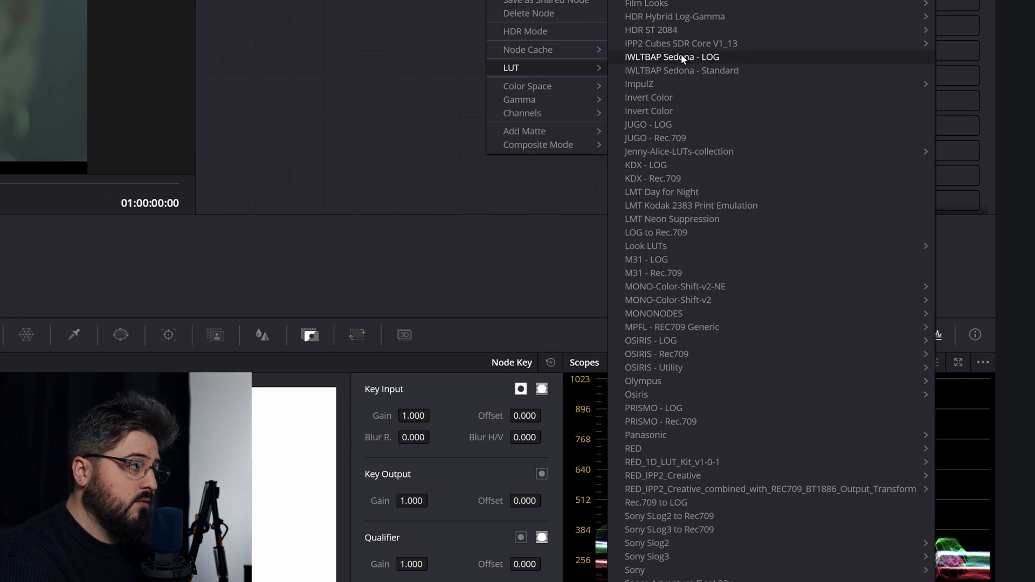
mouse_move(726, 495)
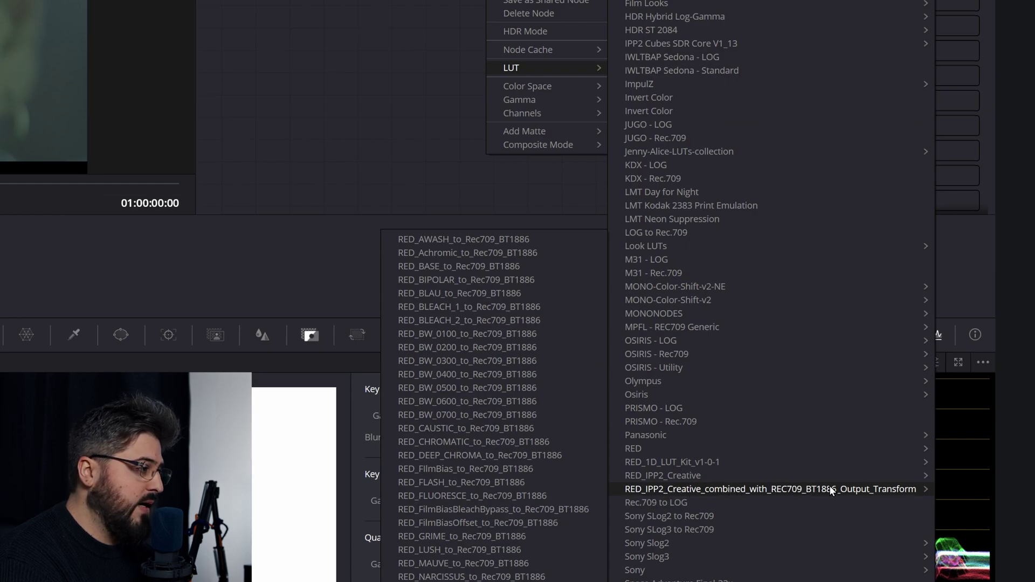
click(451, 267)
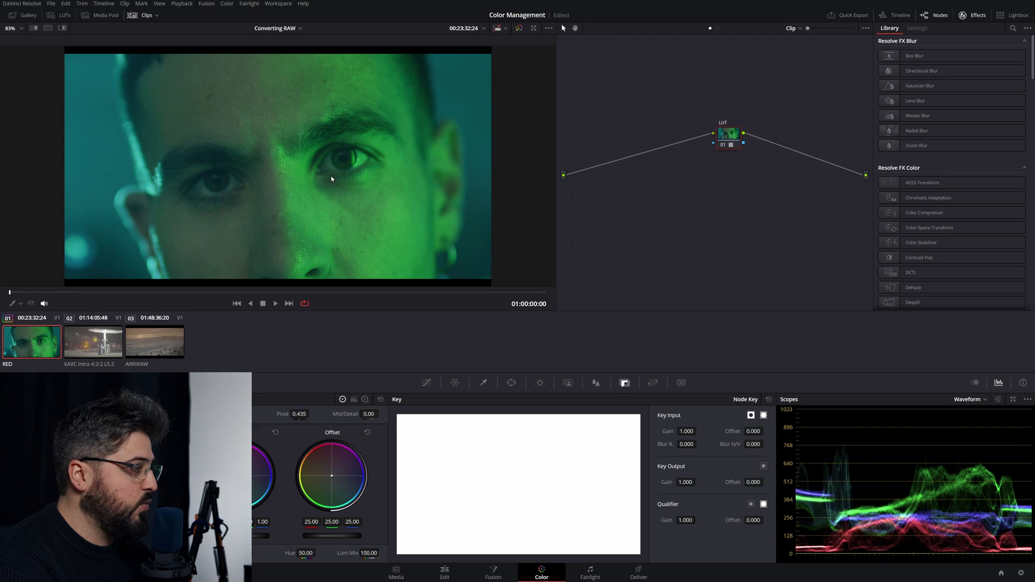
Step: Toggle the LUT node with Ctrl+D, then reopen the project's Color Management settings
drag(725, 135, 725, 139)
right_click(726, 139)
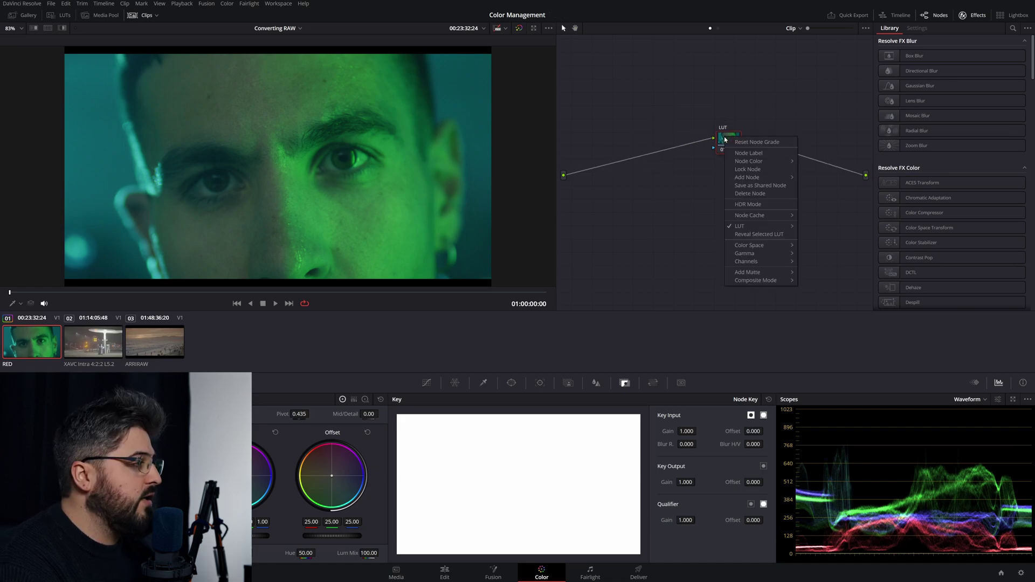
click(737, 102)
key(ctrl+d)
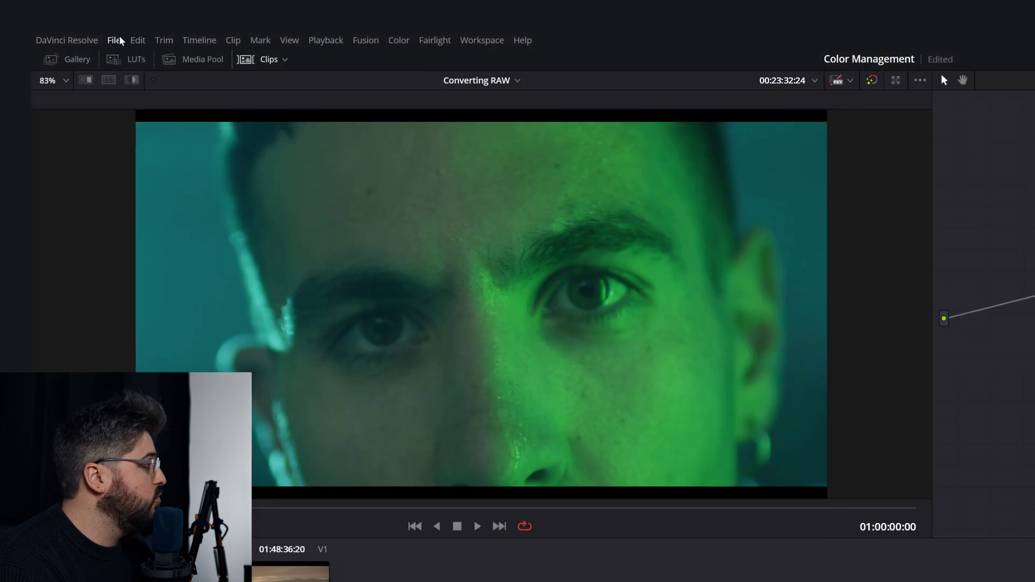
click(115, 41)
click(153, 318)
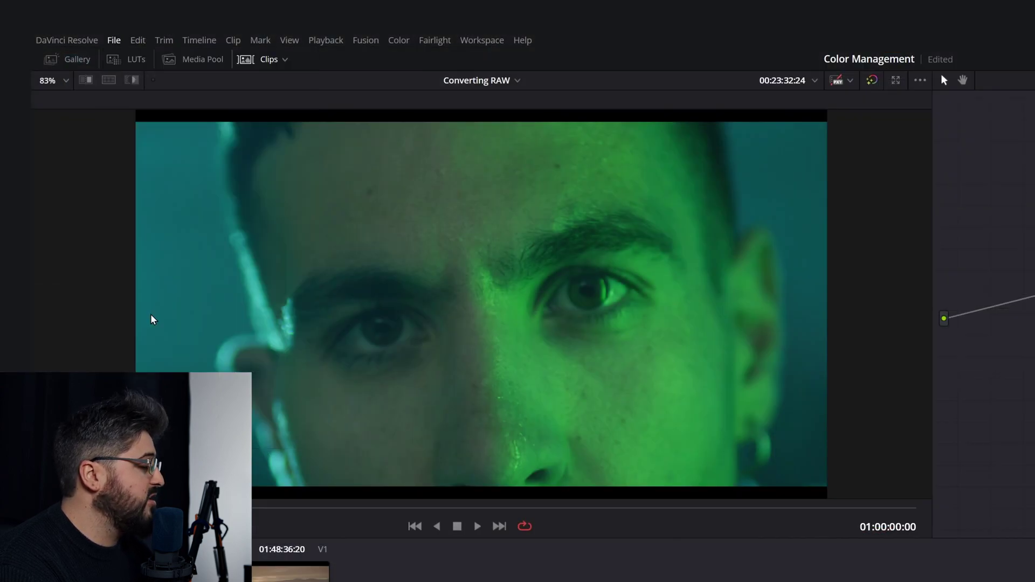
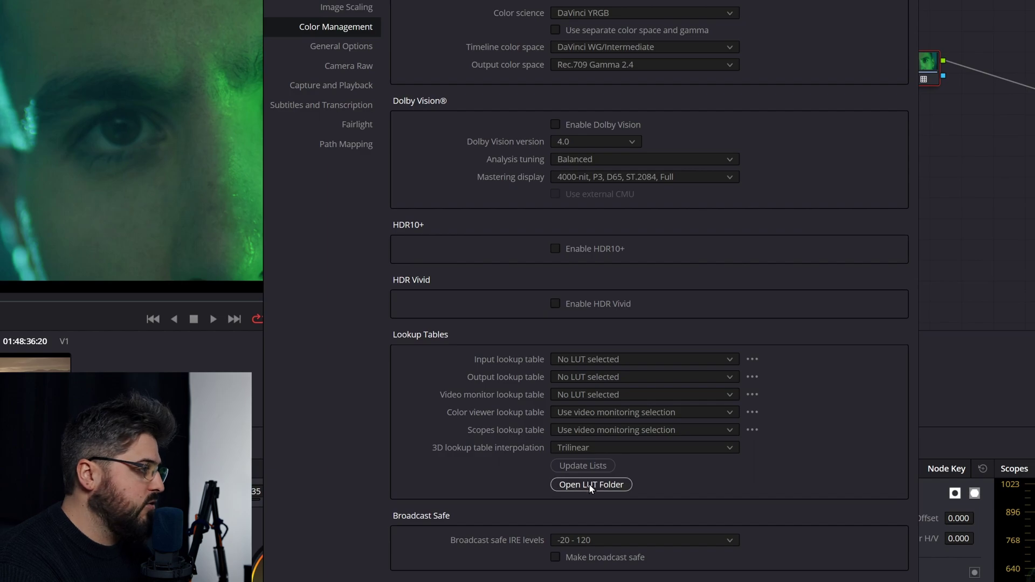
Step: Open Resolve's LUT folder in File Explorer and browse the installed LUT collections like ACES and Arri
click(591, 485)
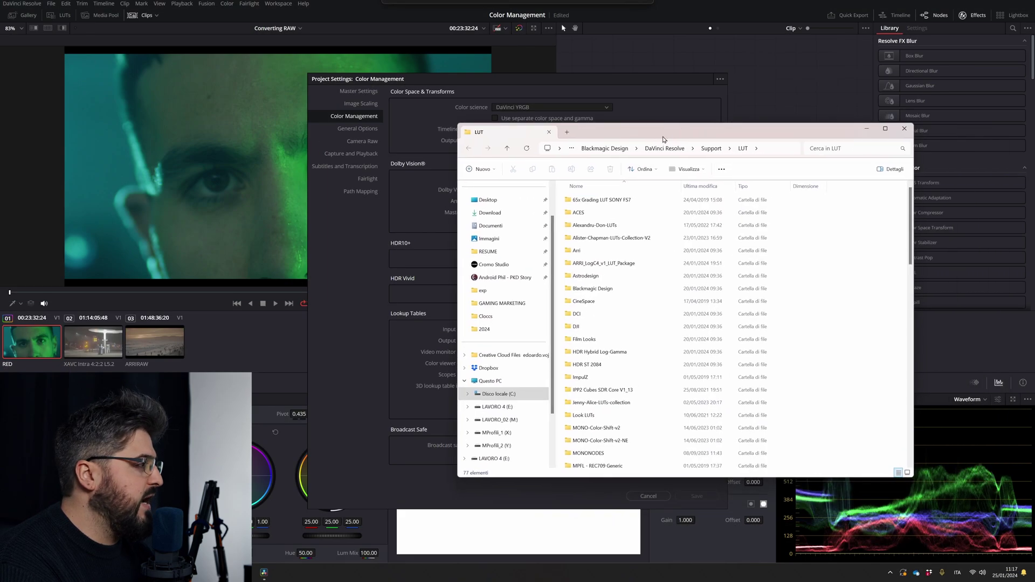
scroll(658, 280, down, 3)
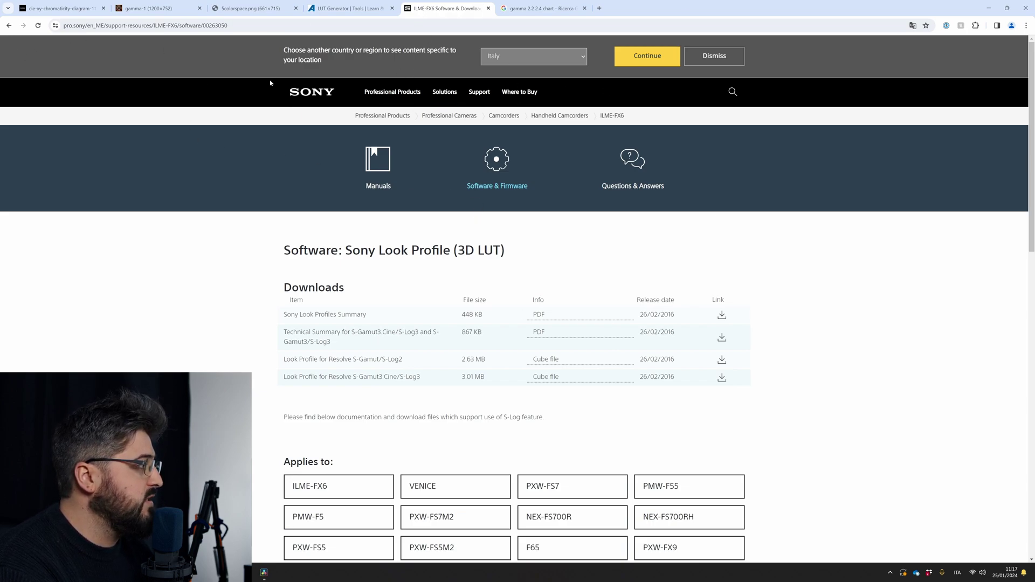
Step: In ARRI's LUT Generator, choose Log-C Wide Gamut source and Video destination, then return to Resolve
scroll(338, 346, down, 1)
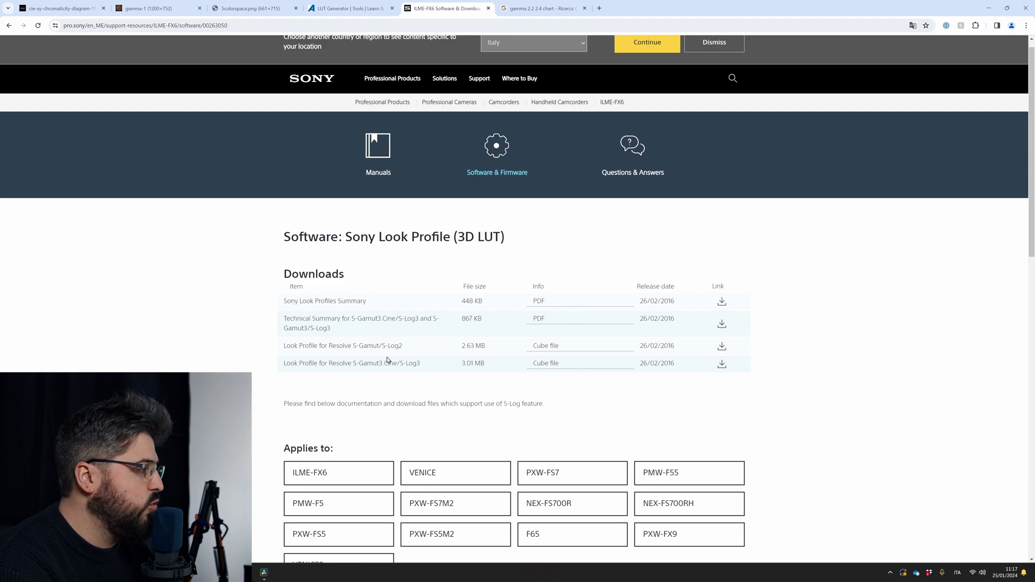
click(329, 8)
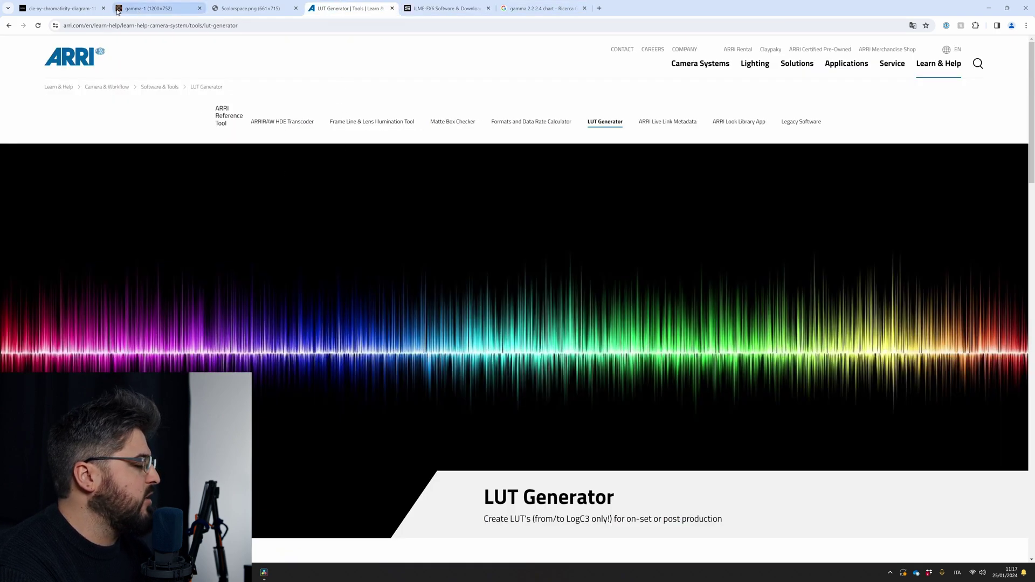
scroll(618, 298, down, 3)
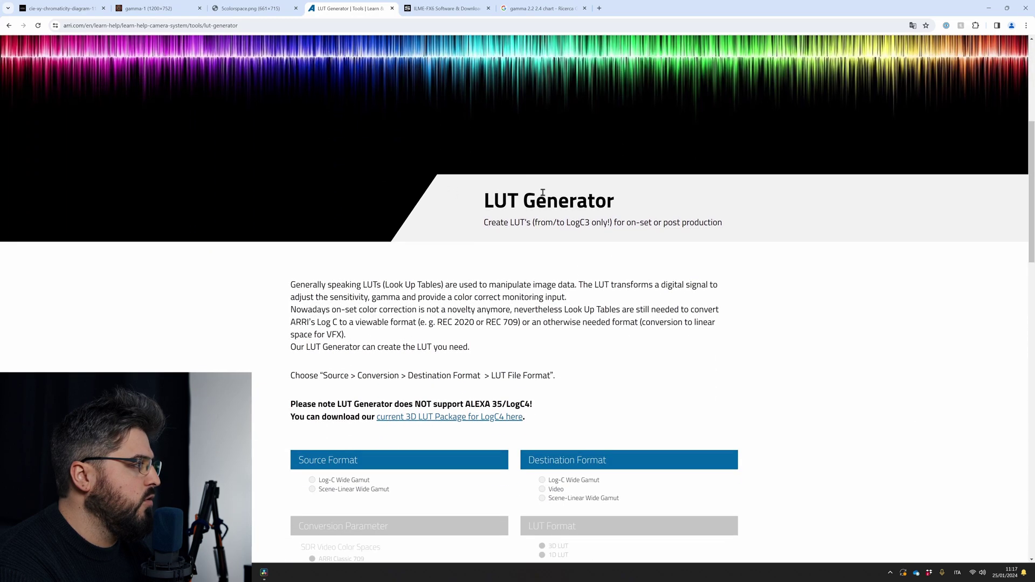
scroll(630, 203, down, 2)
scroll(540, 334, down, 2)
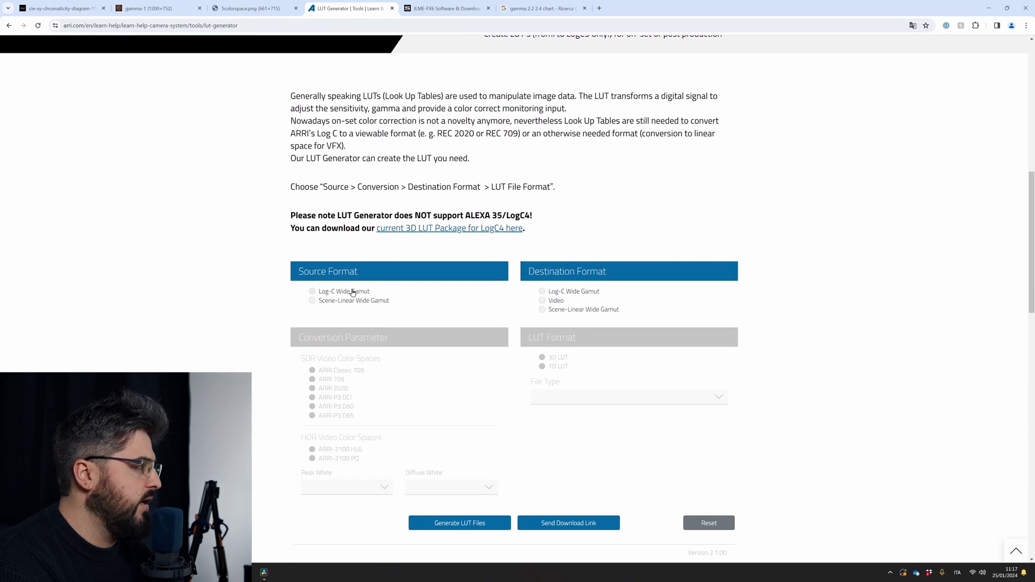
click(352, 293)
click(553, 303)
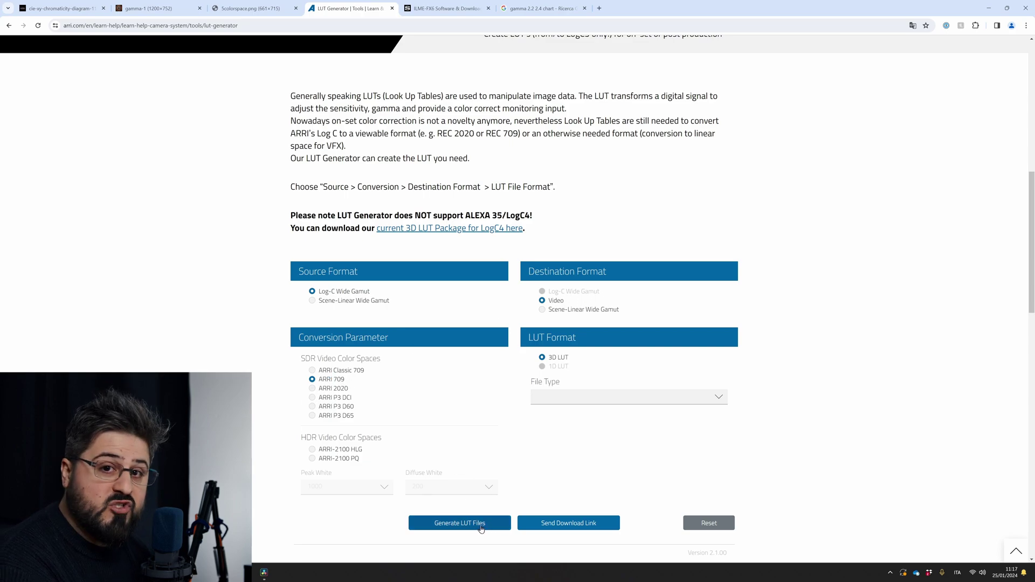
click(264, 574)
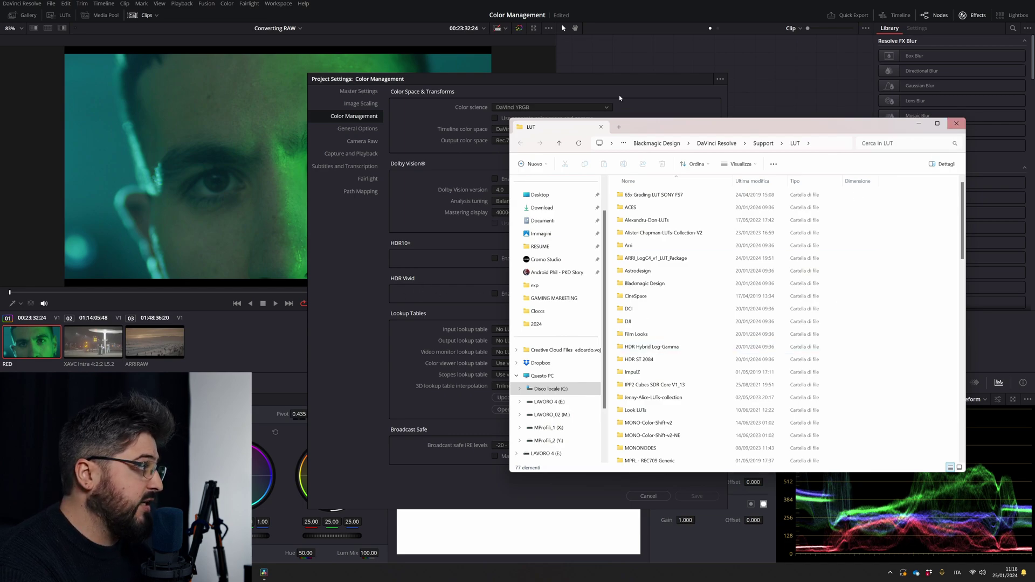
Step: Close the LUT folder window and load gas station clip 02 on the Color page
click(957, 123)
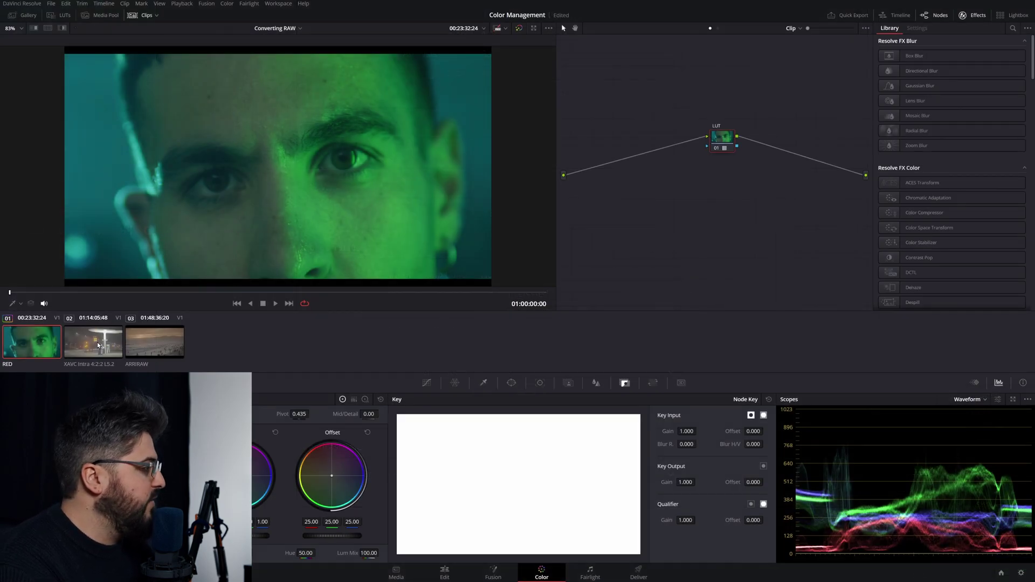
click(99, 345)
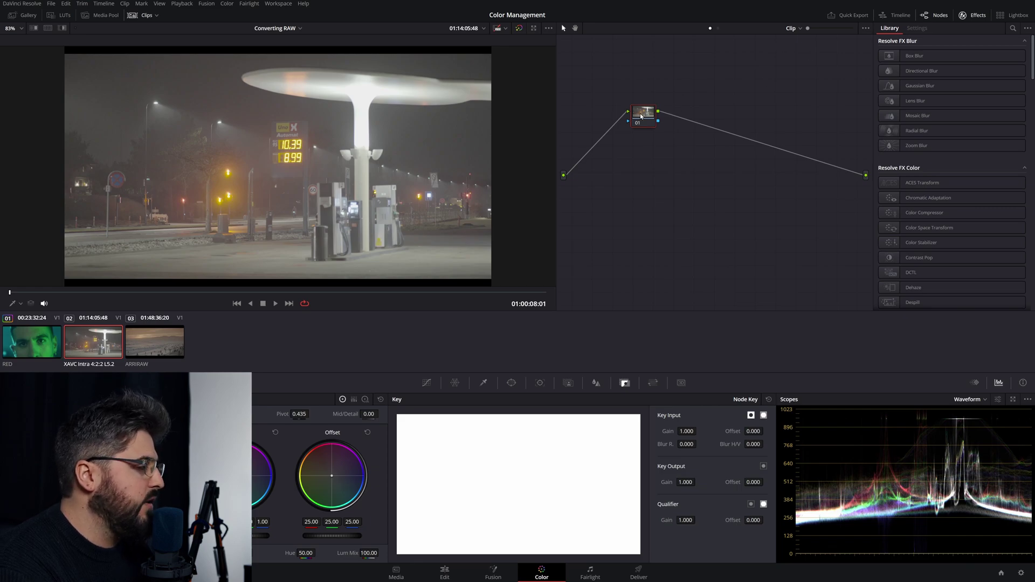
Step: Apply the Sony SLog3SGamut3.CineToLC-709 LUT to the gas station clip's node 01
drag(641, 116, 692, 129)
right_click(693, 128)
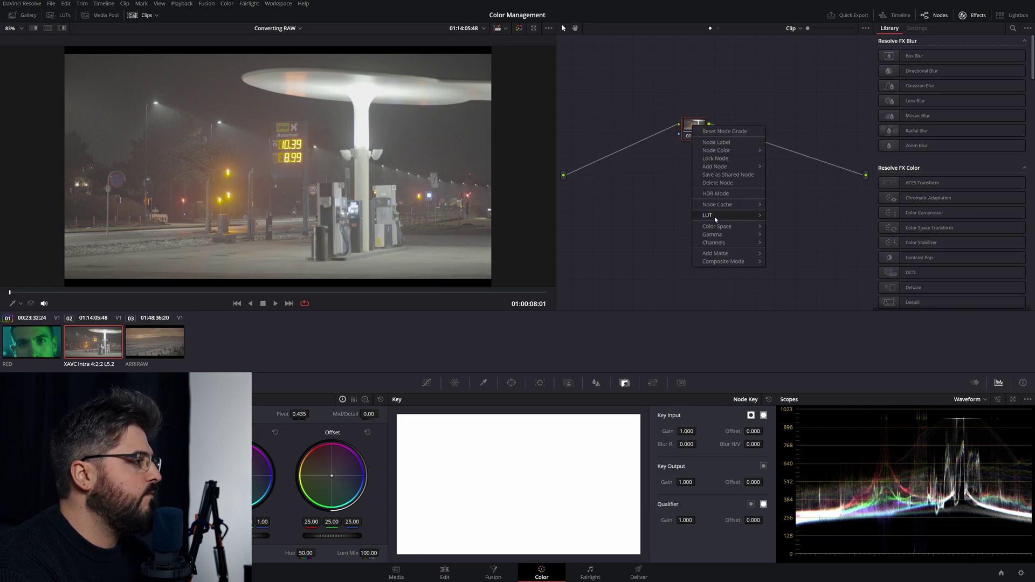
mouse_move(715, 219)
scroll(863, 342, down, 3)
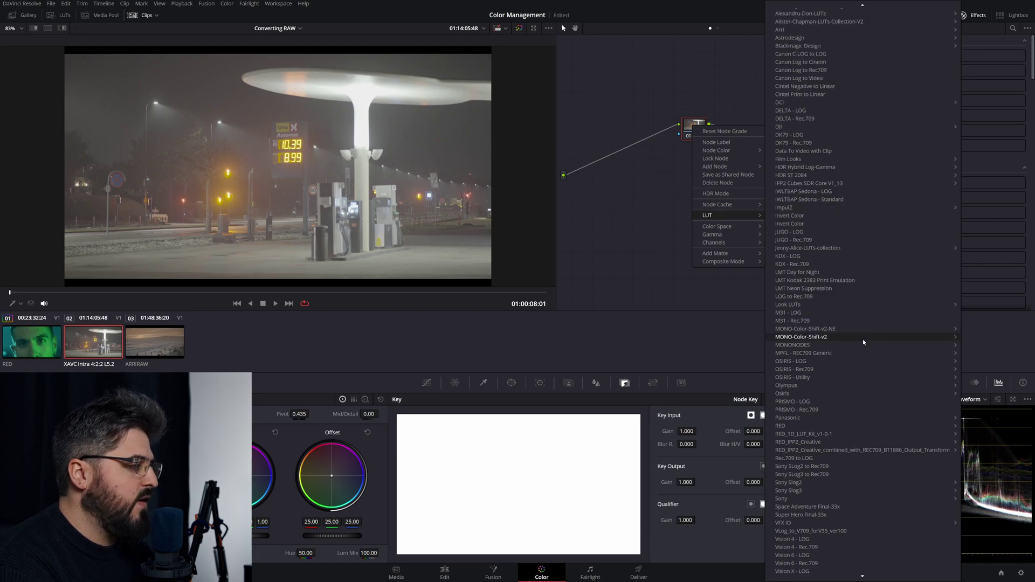
mouse_move(799, 493)
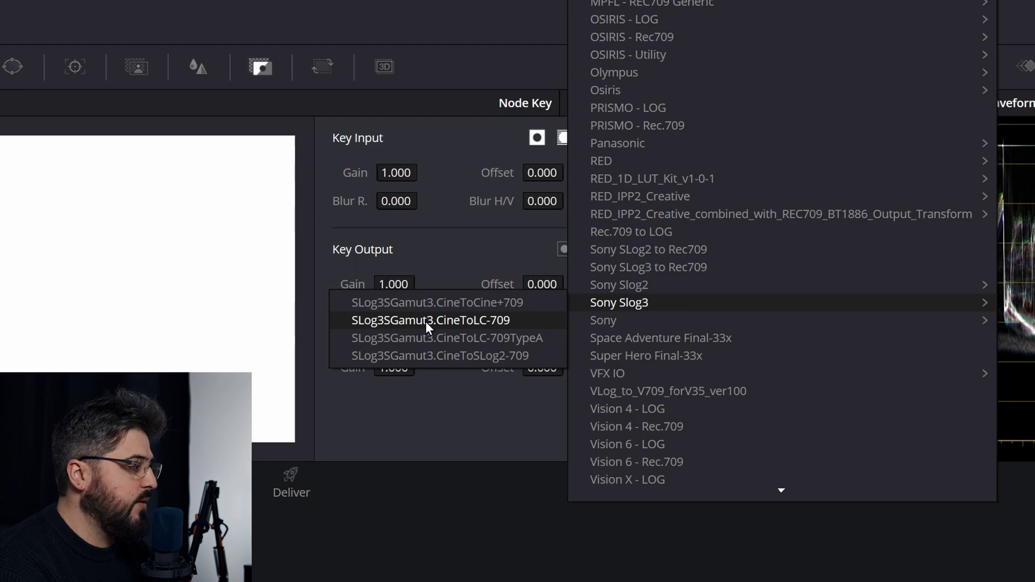
click(512, 320)
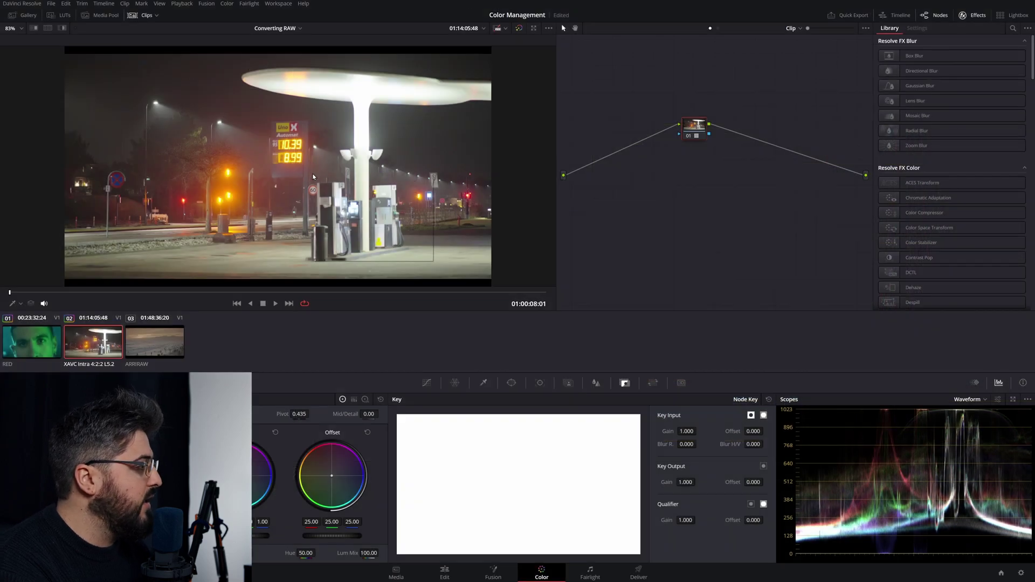
Step: Grab a still of the graded frame and switch to ARRIRAW beach clip 03
right_click(312, 173)
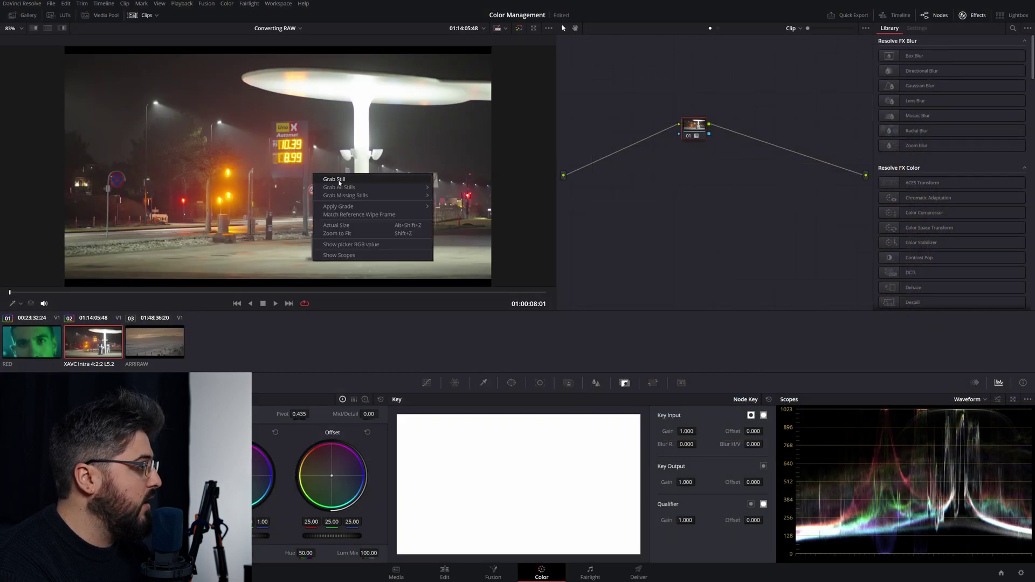
click(340, 182)
click(156, 338)
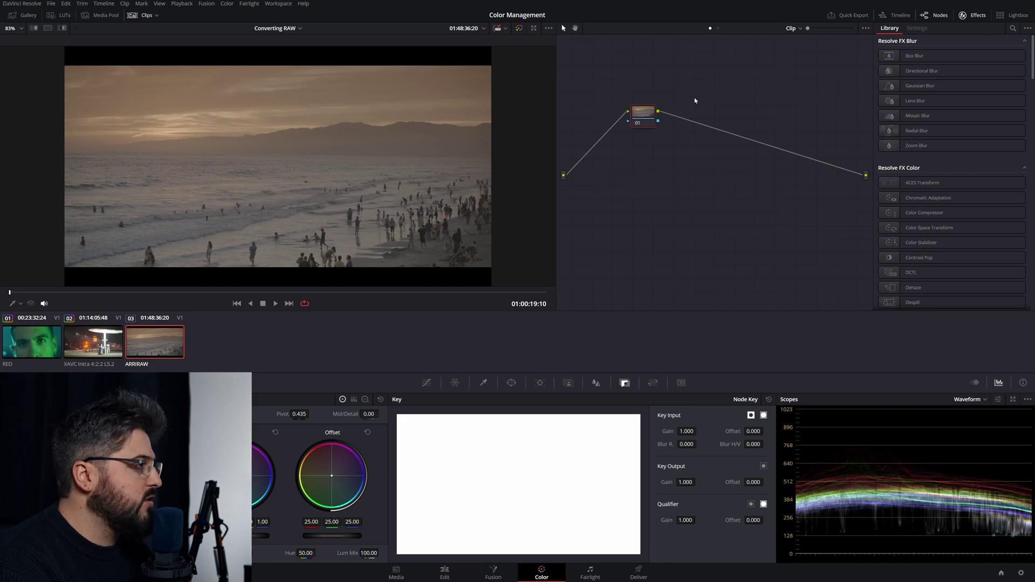
Step: Apply the ARRI_LogC4-to-Gamma24_Rec709-D65_v1-65 LUT to the beach clip's node 01
right_click(649, 112)
mouse_move(666, 200)
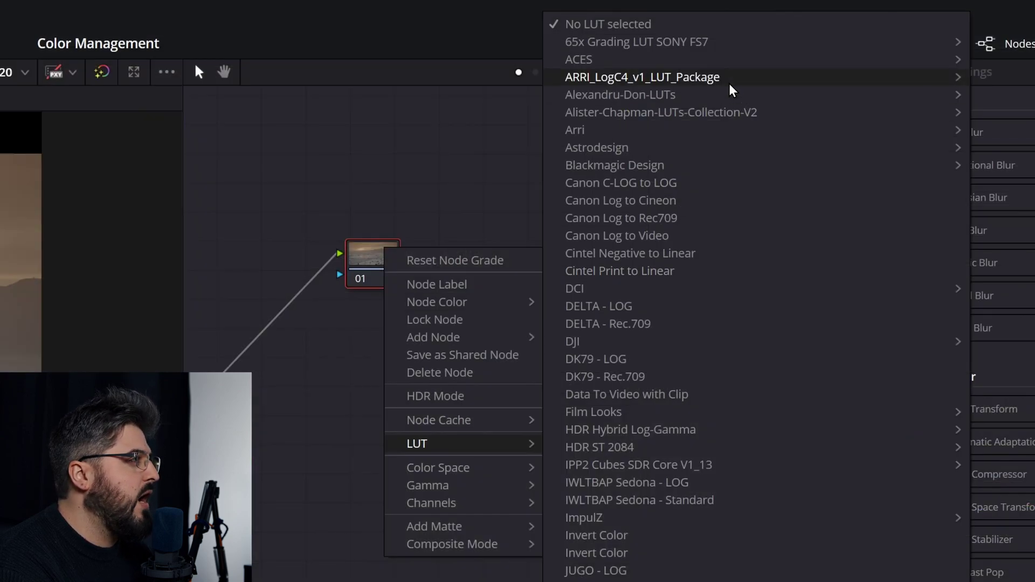
mouse_move(776, 31)
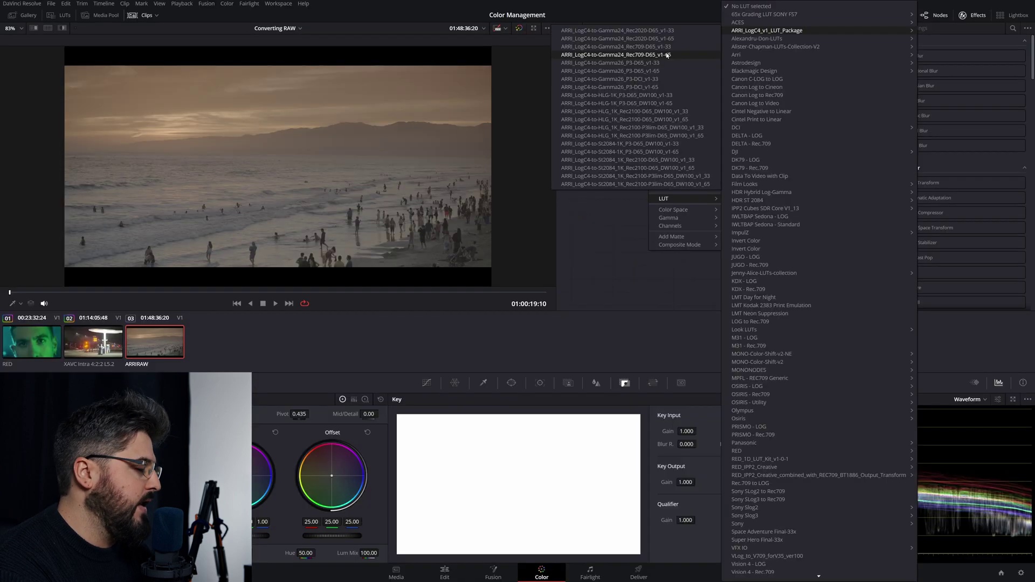
click(410, 130)
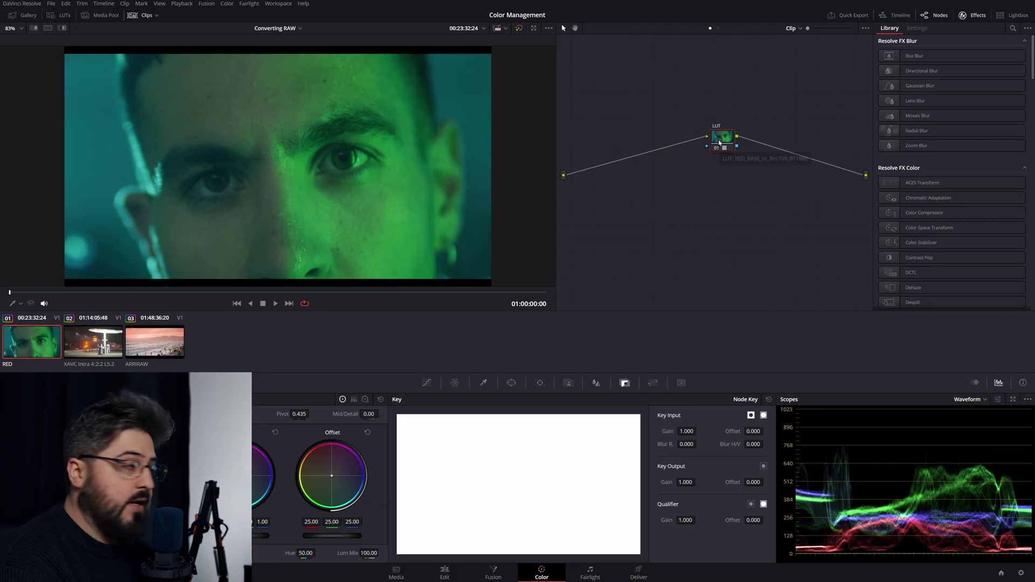
Step: Reset all grades and nodes on the RED clip
drag(720, 143, 692, 145)
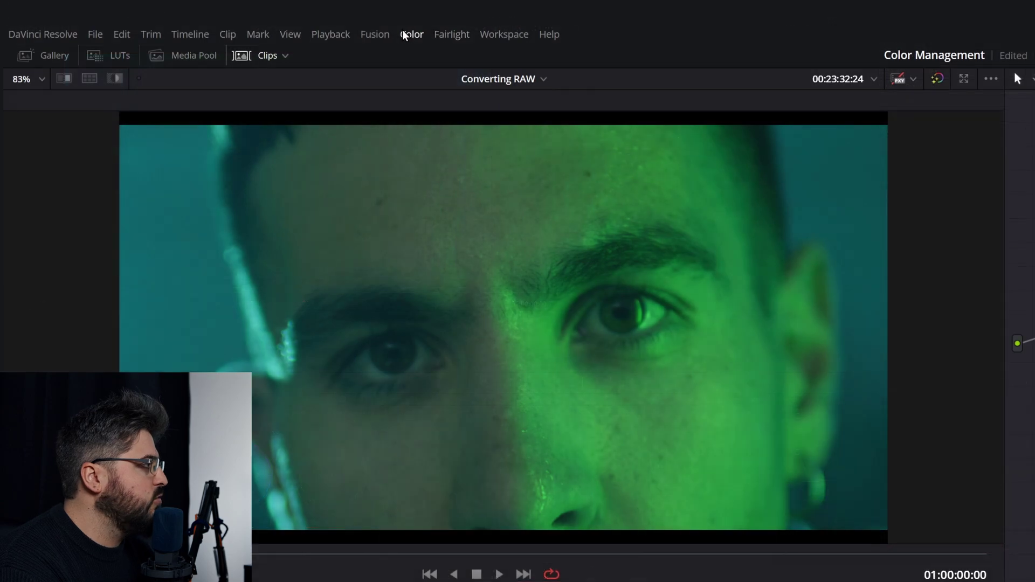
click(406, 33)
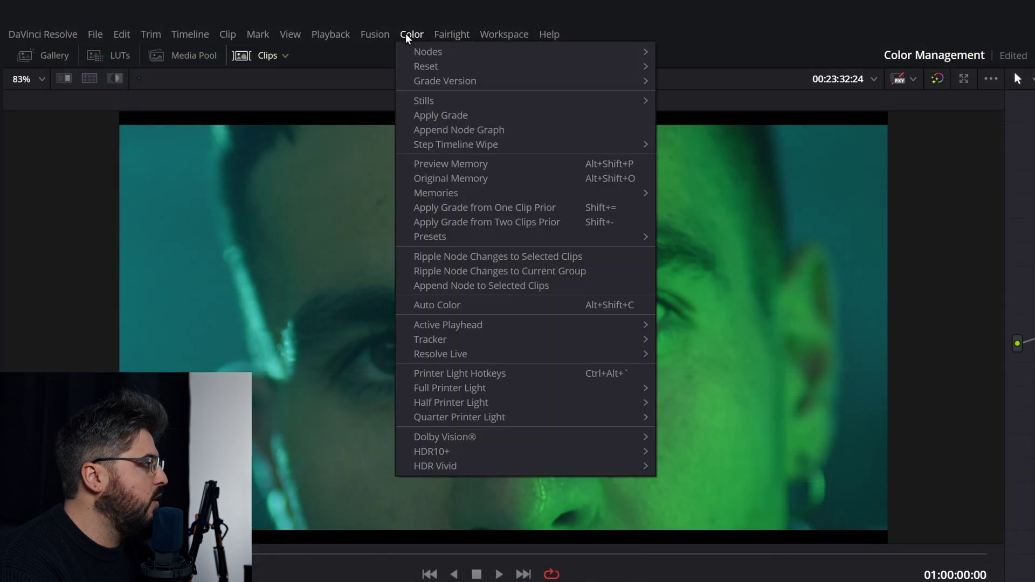
mouse_move(425, 65)
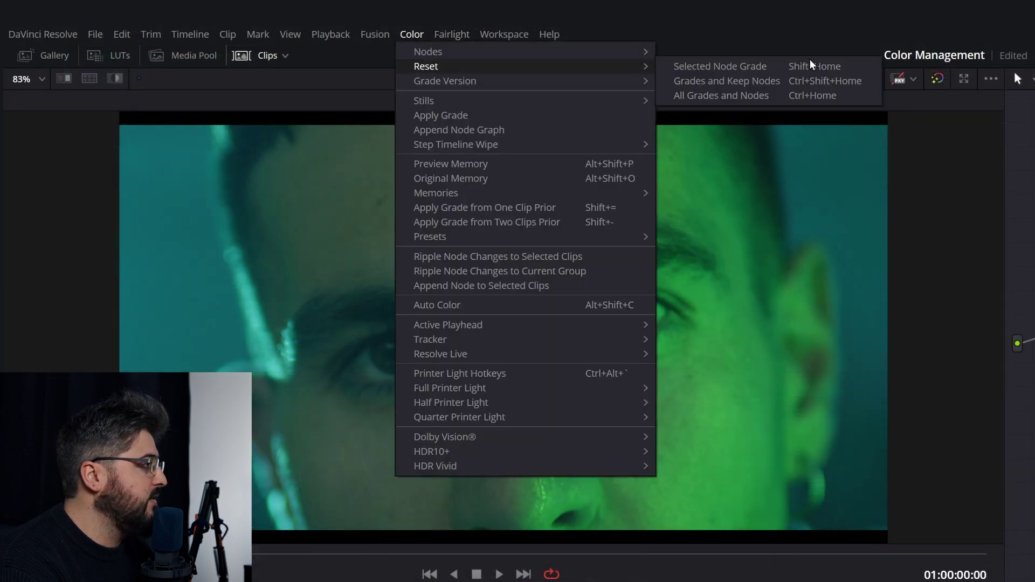
click(783, 96)
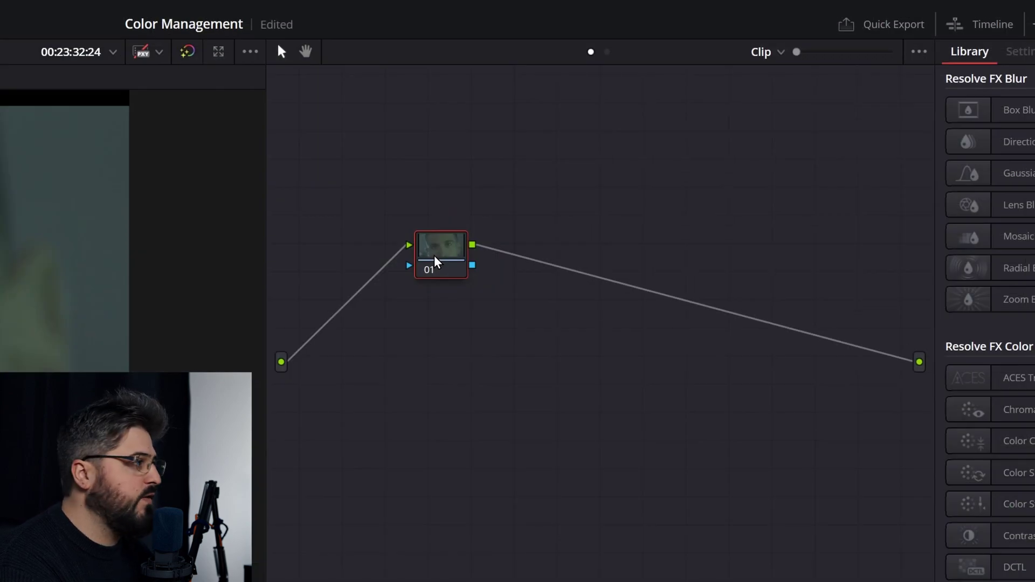
Step: Label node 01 'CST IN'
right_click(636, 125)
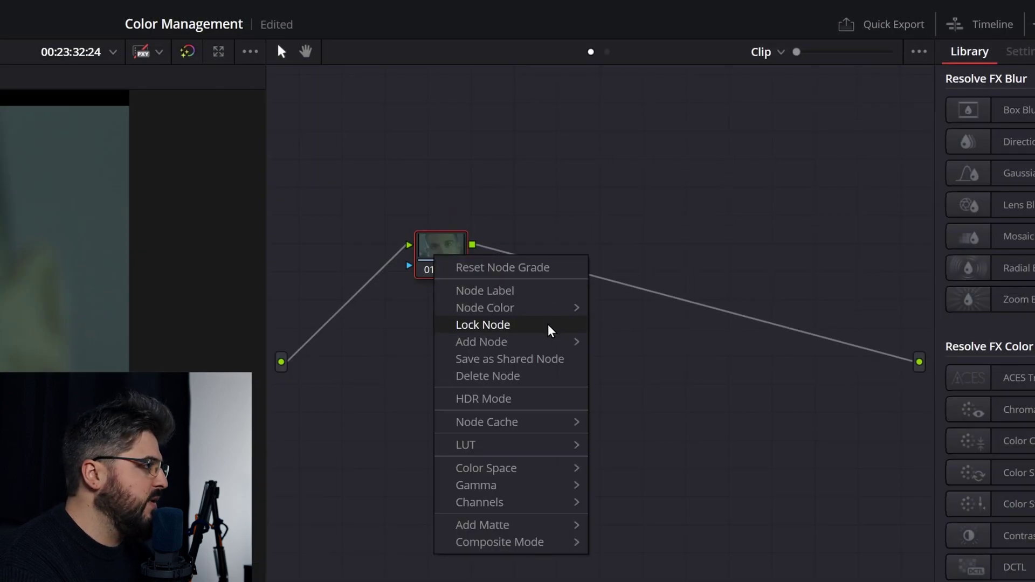
click(523, 294)
text(cs)
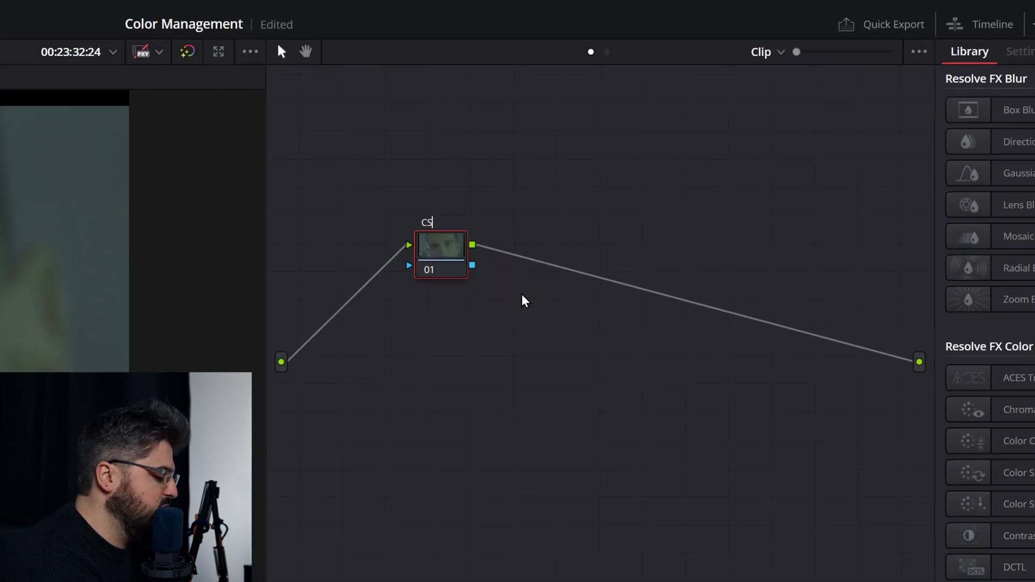
text(t in)
key(Return)
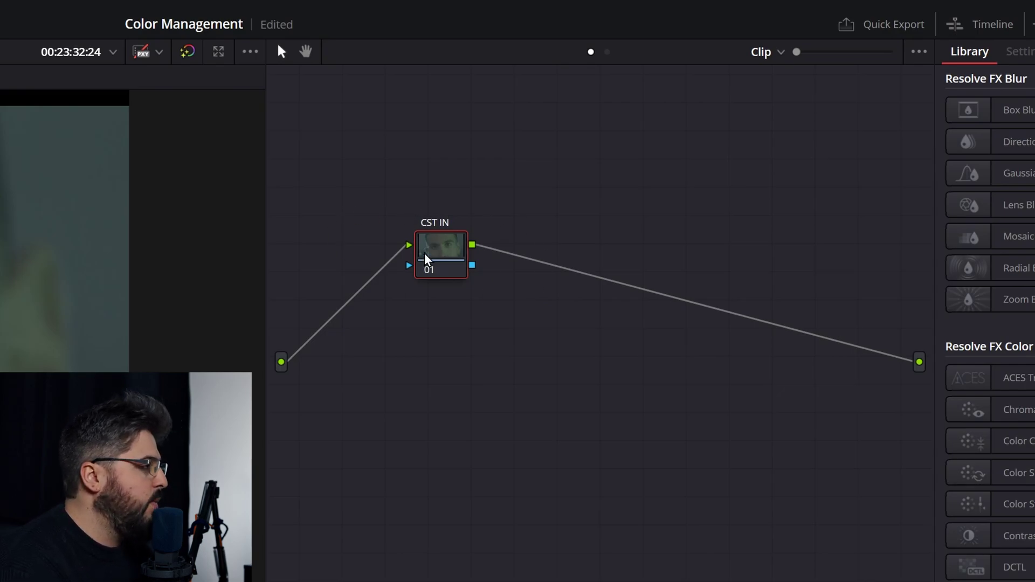
Step: Add serial nodes 02–04 after CST IN and label node 04 'CST OUT'
key(alt+s)
key(alt+s)
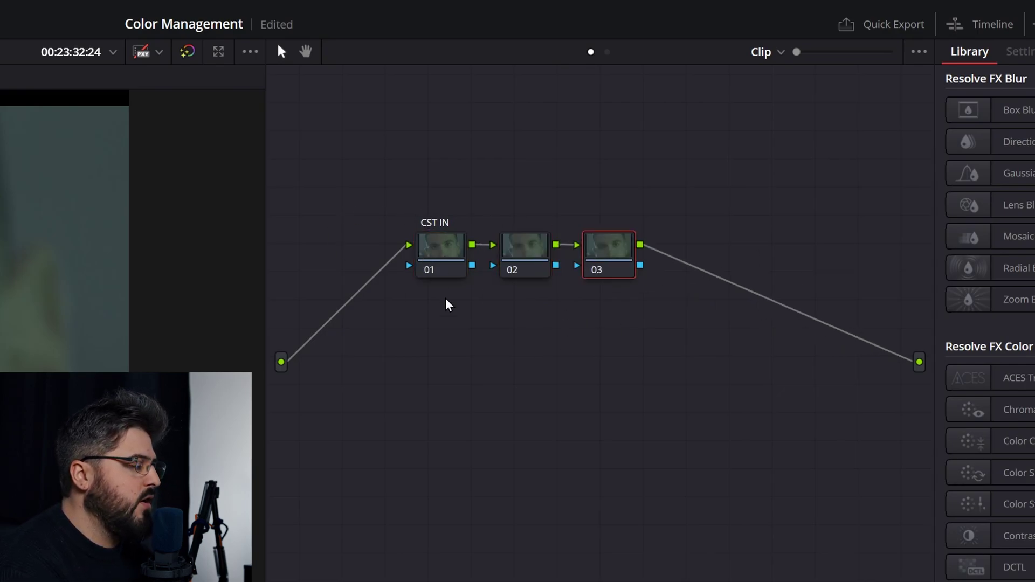
click(525, 261)
click(607, 251)
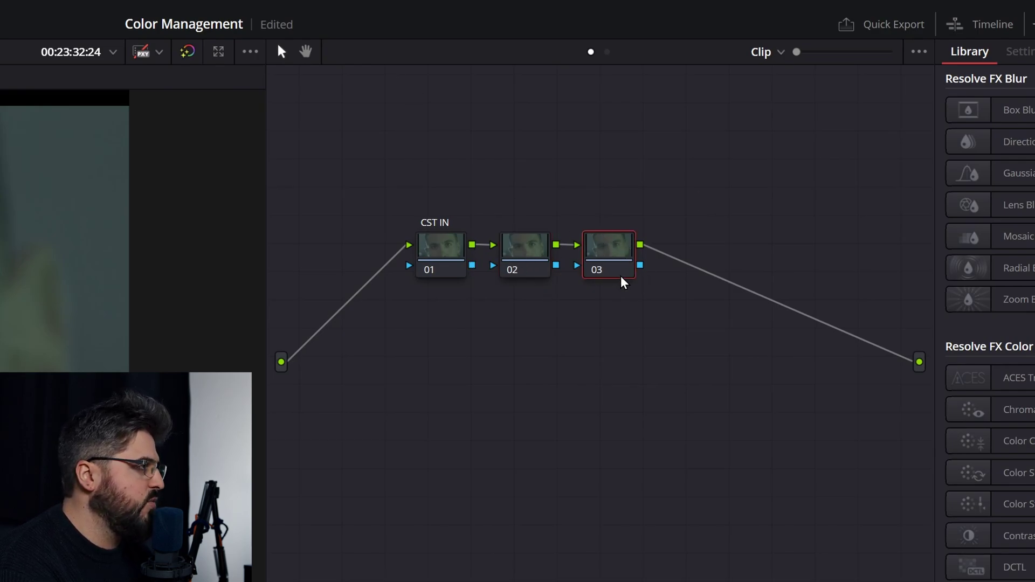
key(alt+s)
right_click(682, 262)
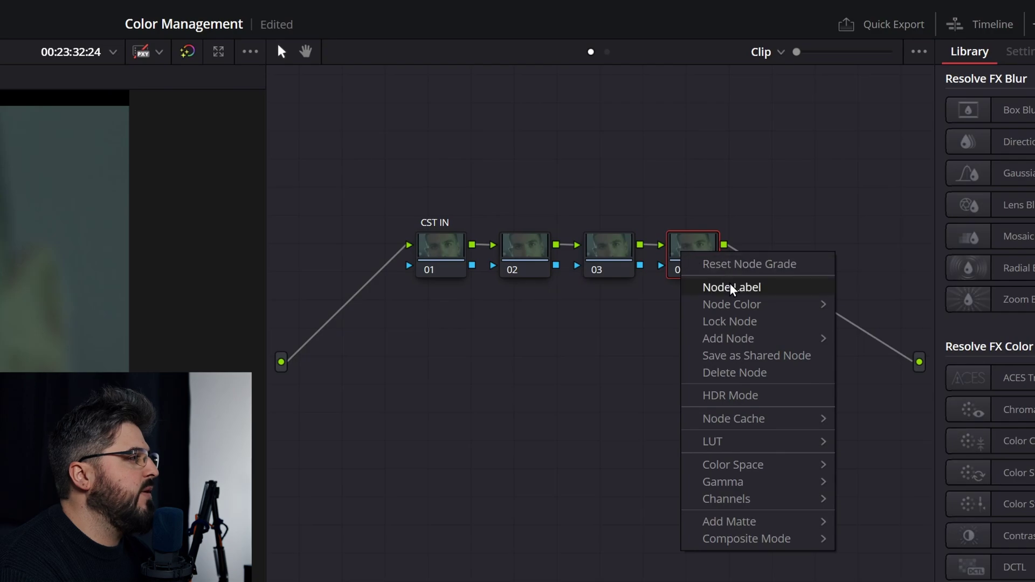
click(671, 288)
text(CST )
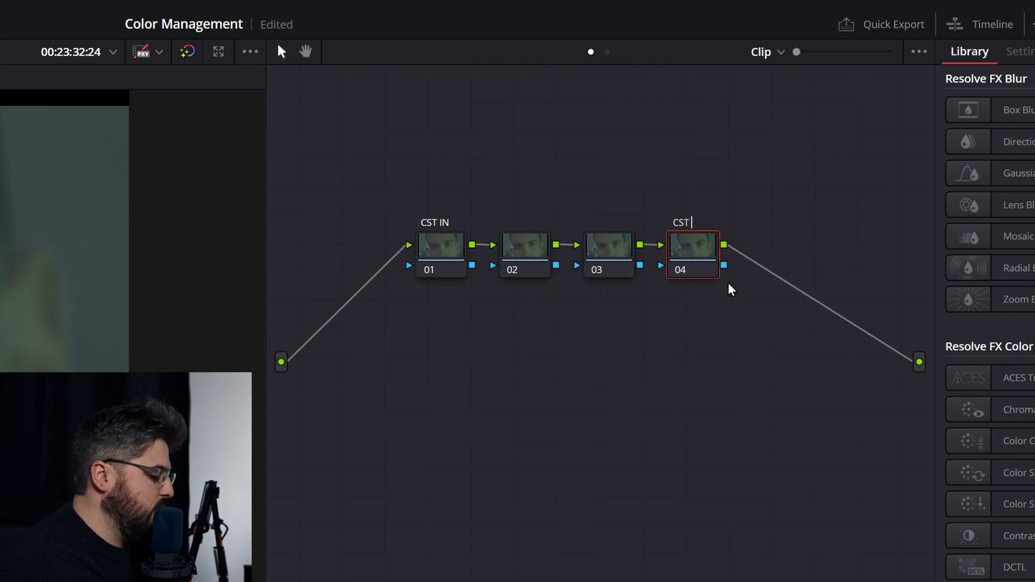
text(OUT)
key(Return)
click(445, 233)
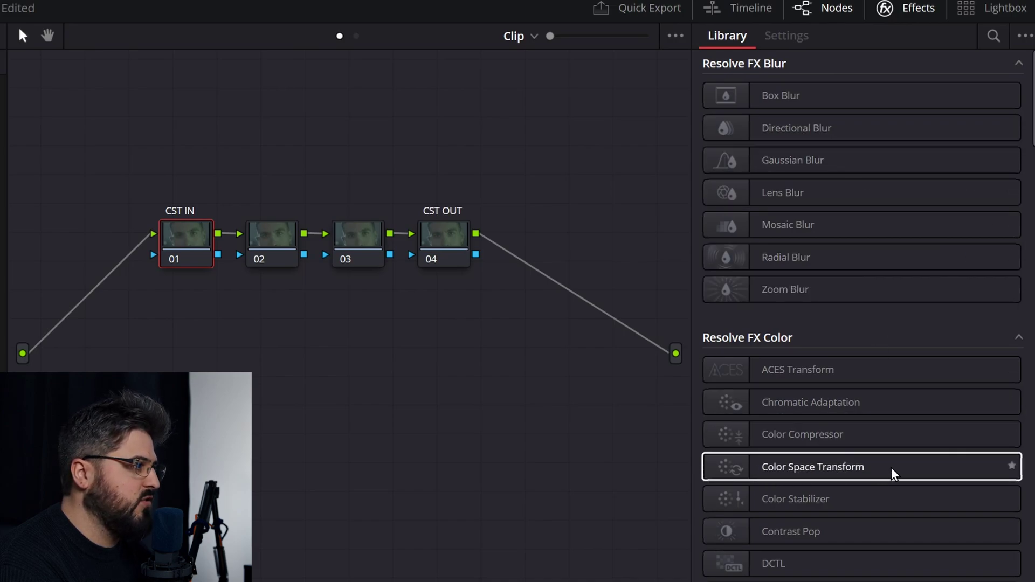
Step: Add a Color Space Transform effect to both the CST IN and CST OUT nodes
drag(891, 468, 204, 243)
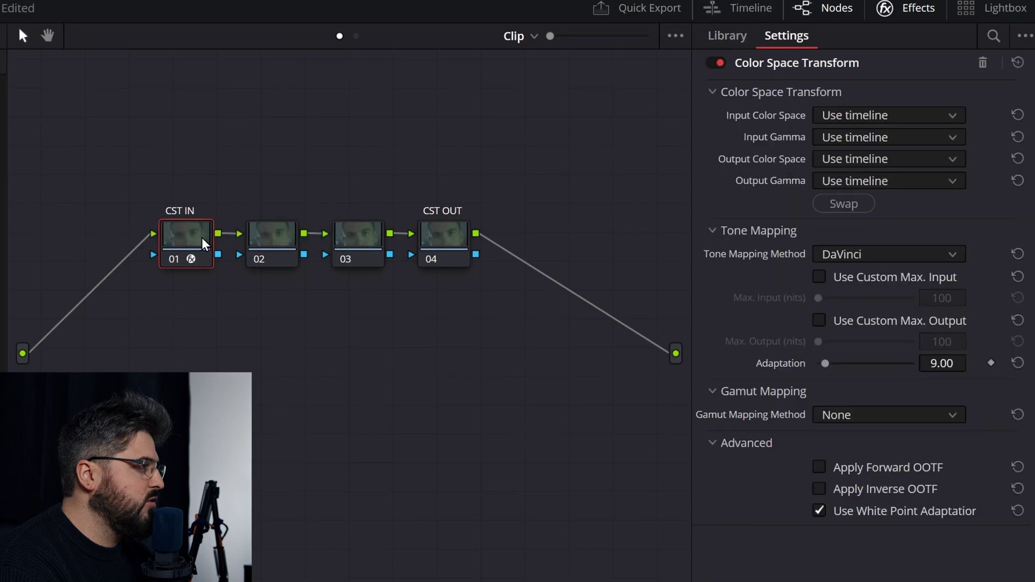
click(439, 232)
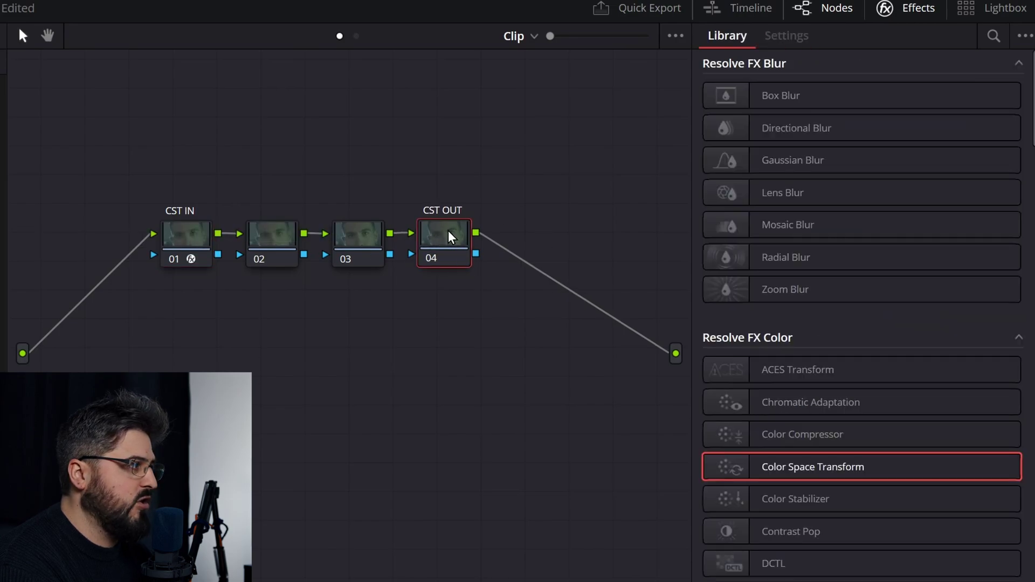
drag(901, 470, 441, 240)
click(177, 224)
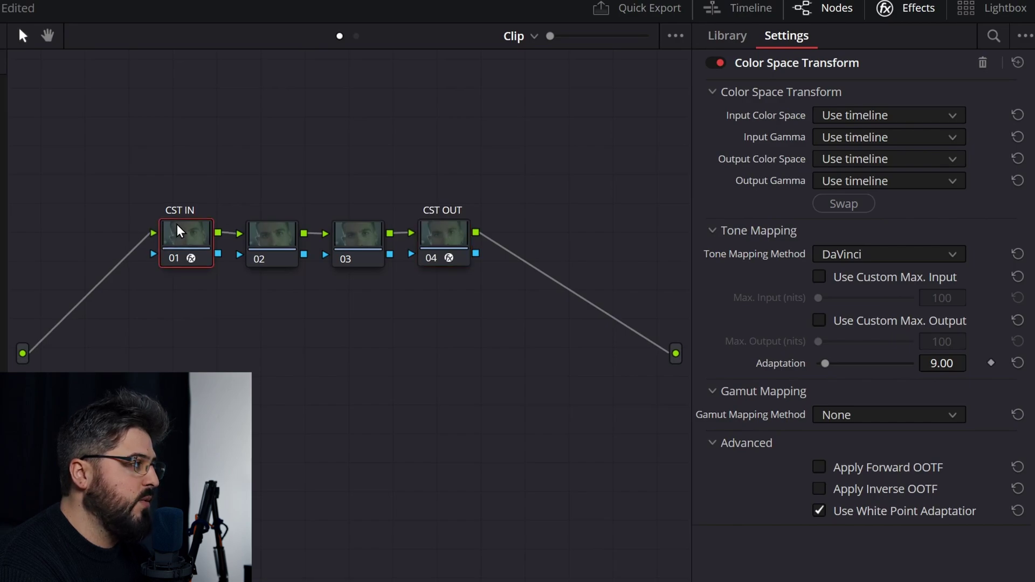
drag(185, 222, 161, 215)
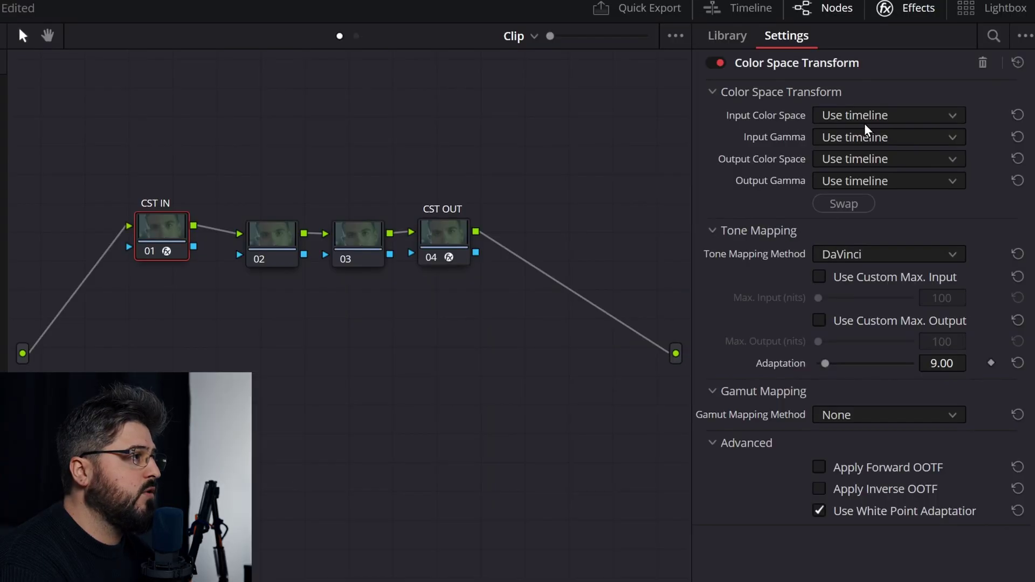
Step: Set CST IN's input to REDWideGamutRGB color space with RED Log3G10 gamma
click(882, 115)
scroll(906, 216, down, 2)
scroll(906, 217, down, 4)
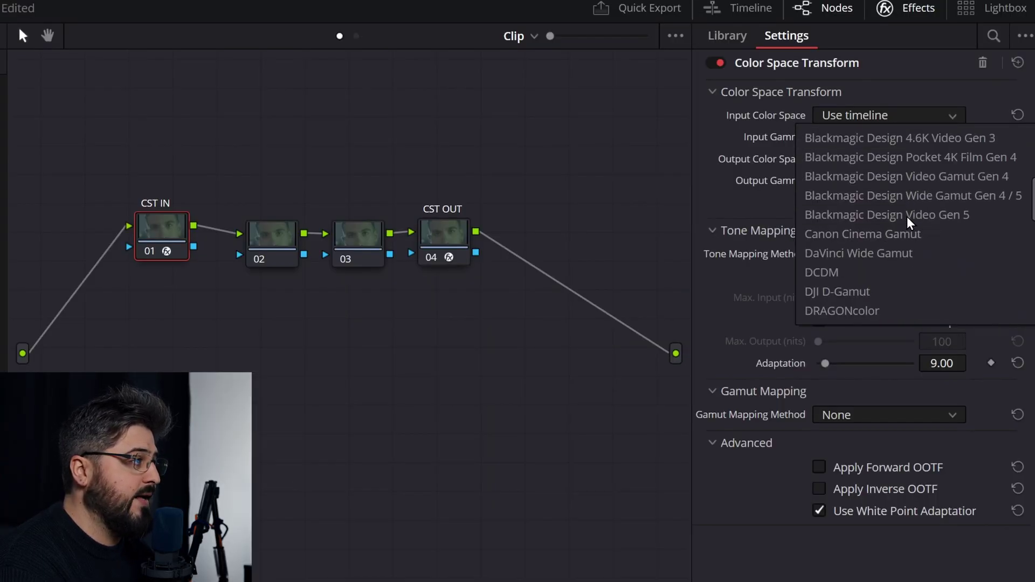
scroll(907, 217, down, 3)
scroll(906, 217, down, 3)
scroll(907, 220, down, 1)
scroll(907, 220, down, 2)
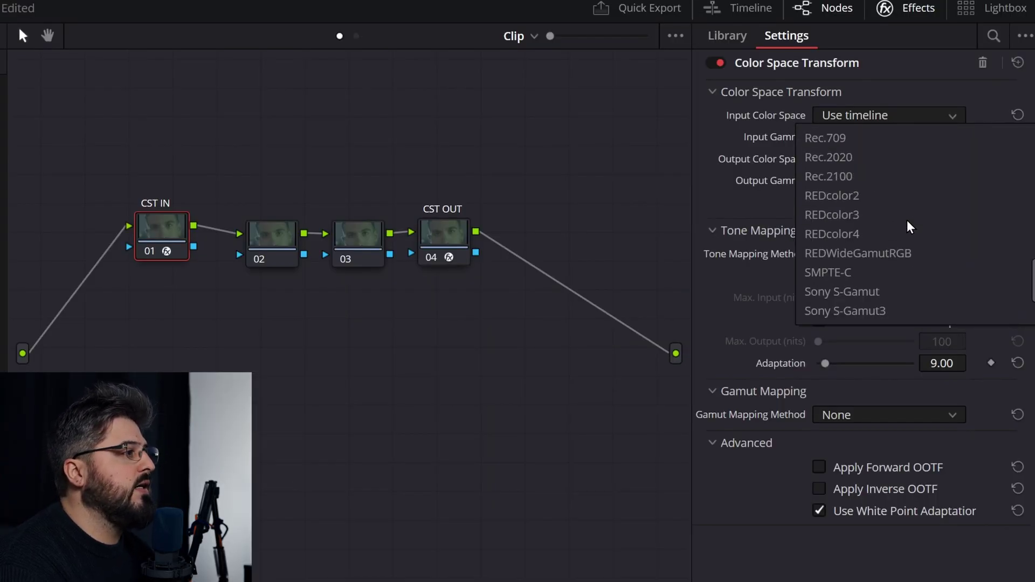
click(898, 253)
click(909, 134)
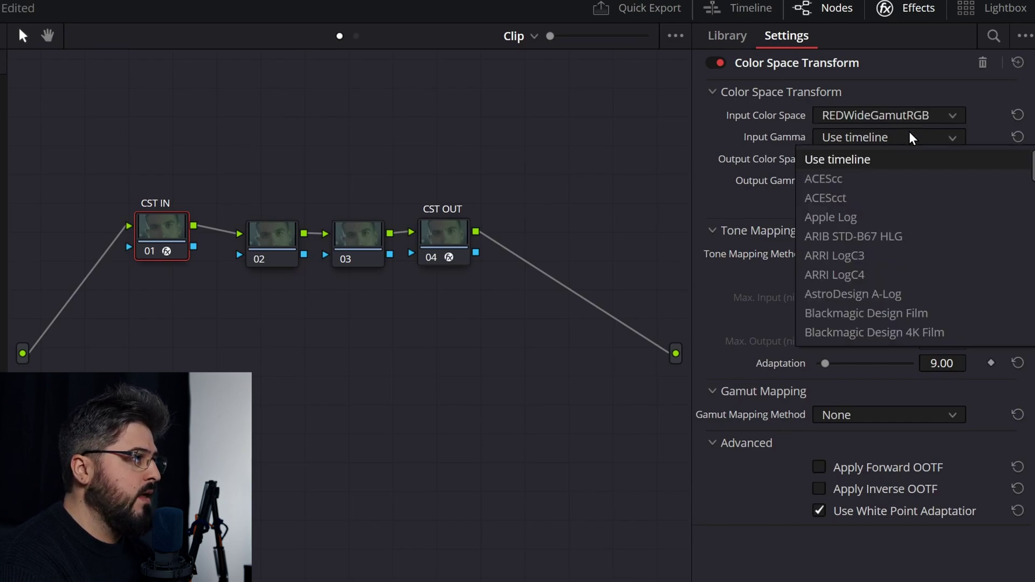
scroll(946, 229, down, 1)
scroll(947, 230, down, 3)
scroll(948, 231, down, 3)
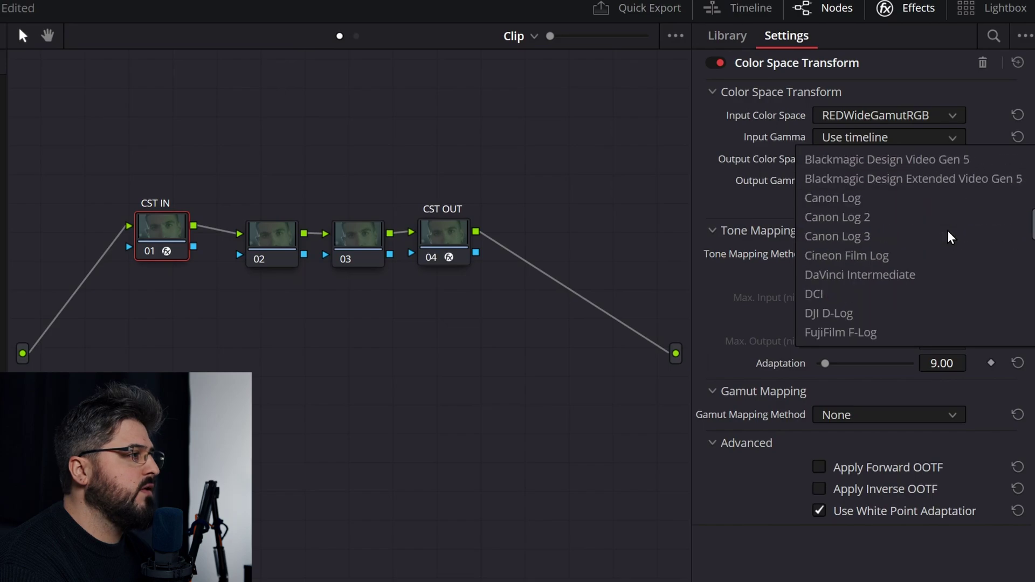
scroll(947, 231, down, 2)
scroll(948, 232, down, 3)
scroll(948, 232, down, 2)
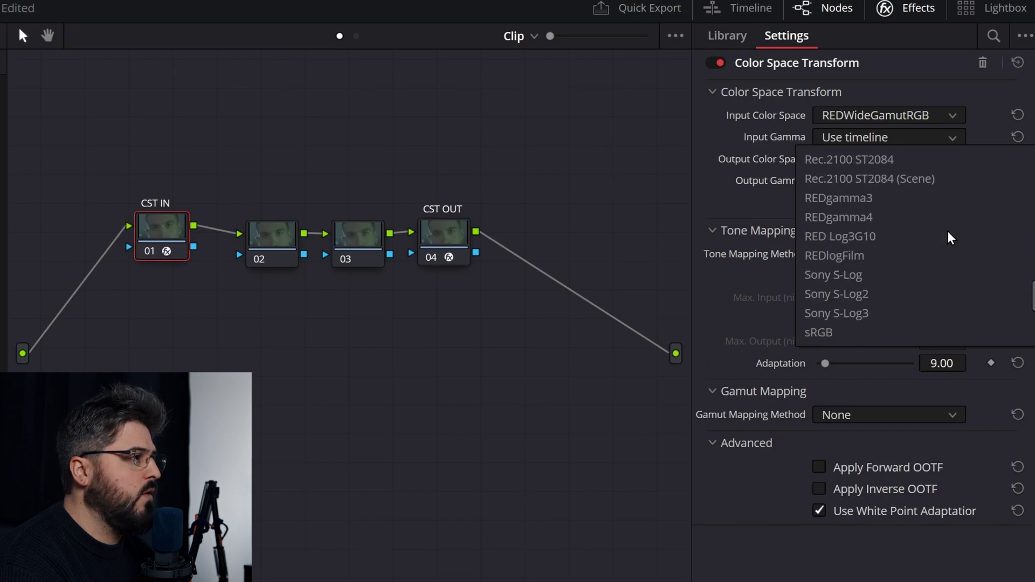
click(881, 235)
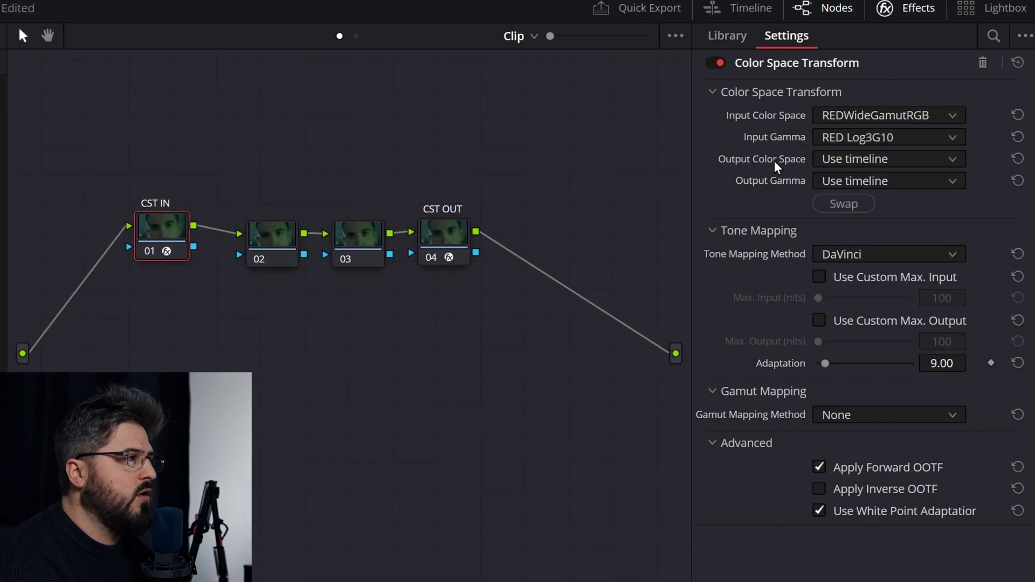
Step: Set CST IN's output to DaVinci Wide Gamut color space with DaVinci Intermediate gamma
click(858, 159)
scroll(950, 243, down, 3)
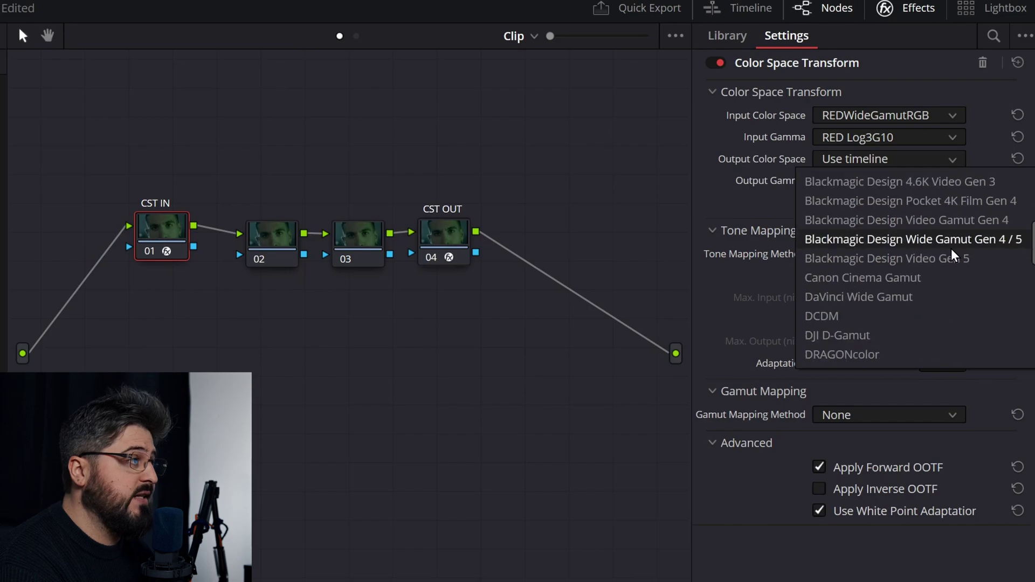
scroll(949, 247, down, 2)
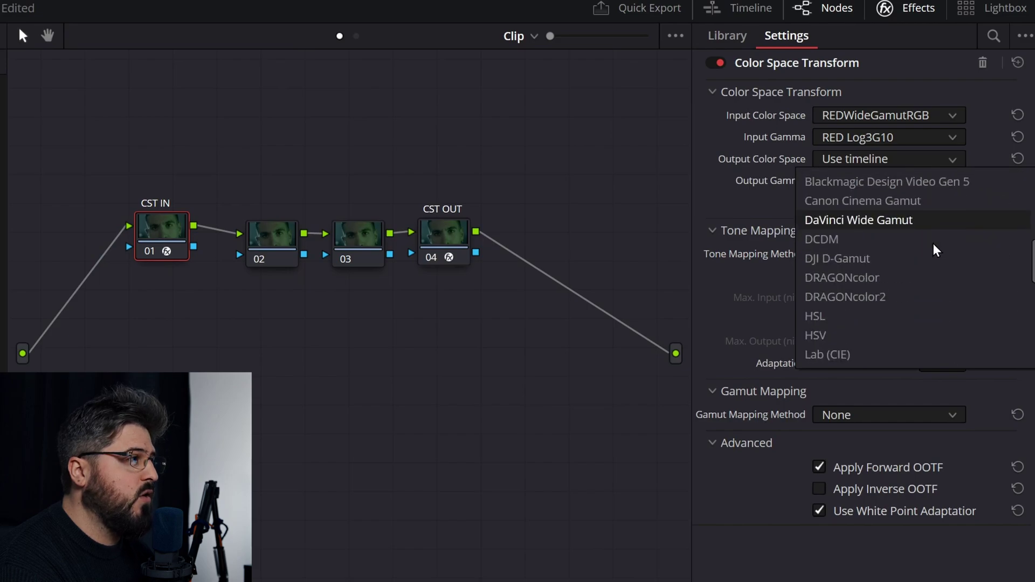
click(877, 219)
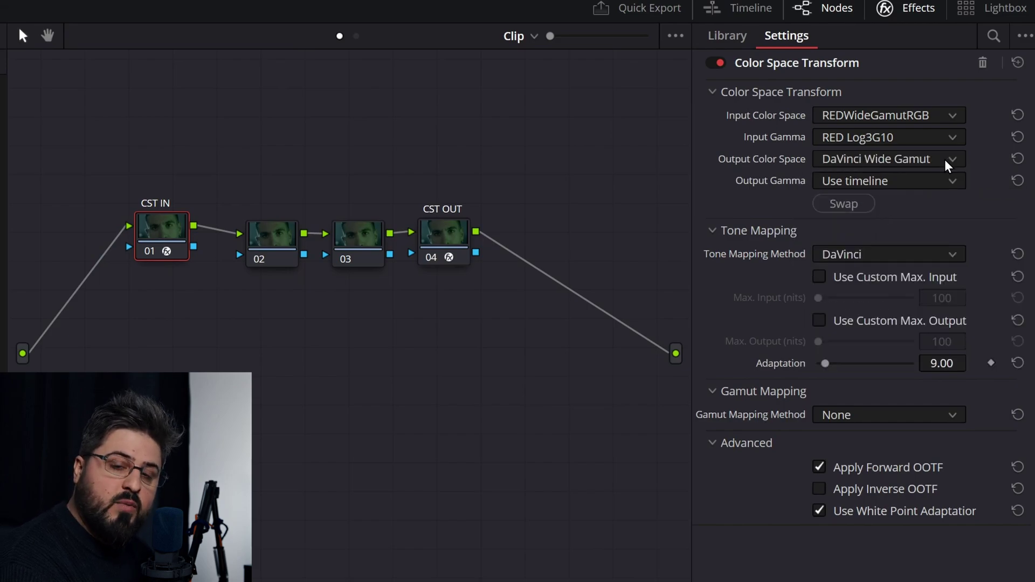
click(869, 181)
scroll(915, 310, down, 2)
scroll(915, 314, down, 3)
scroll(916, 314, down, 2)
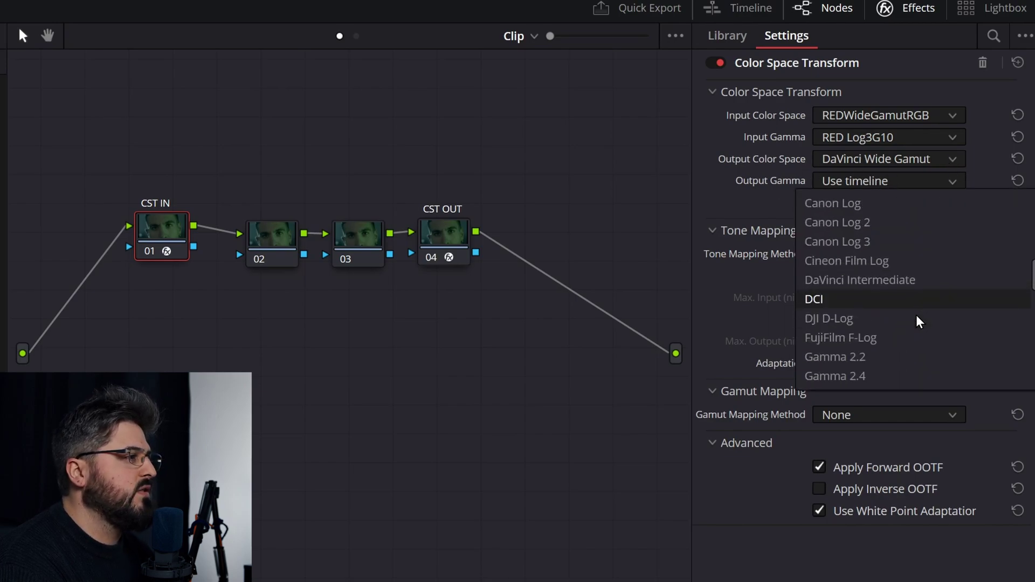
click(896, 279)
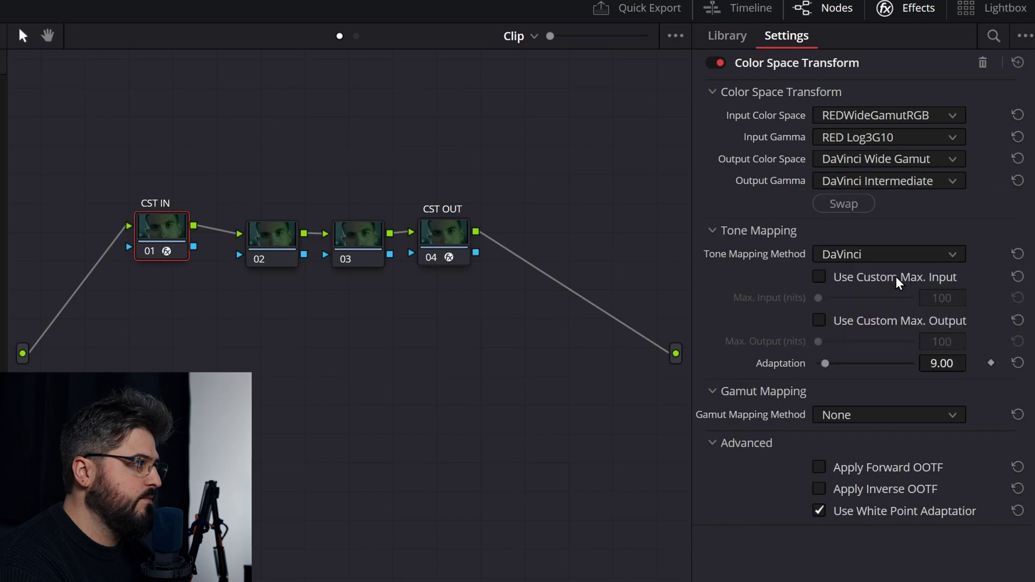
click(442, 249)
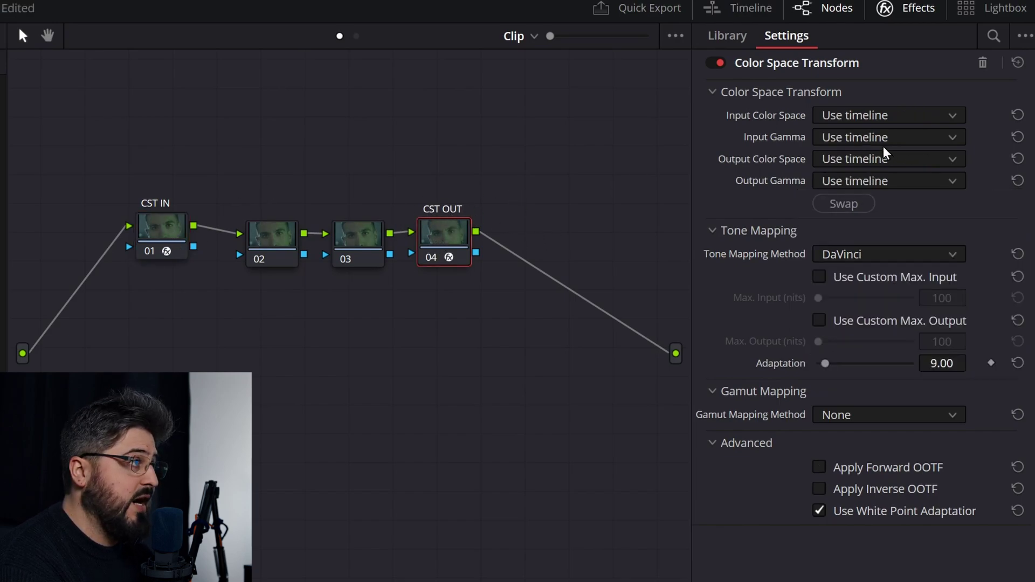
Step: Set CST OUT's input to DaVinci Wide Gamut color space with DaVinci Intermediate gamma
click(902, 111)
click(277, 280)
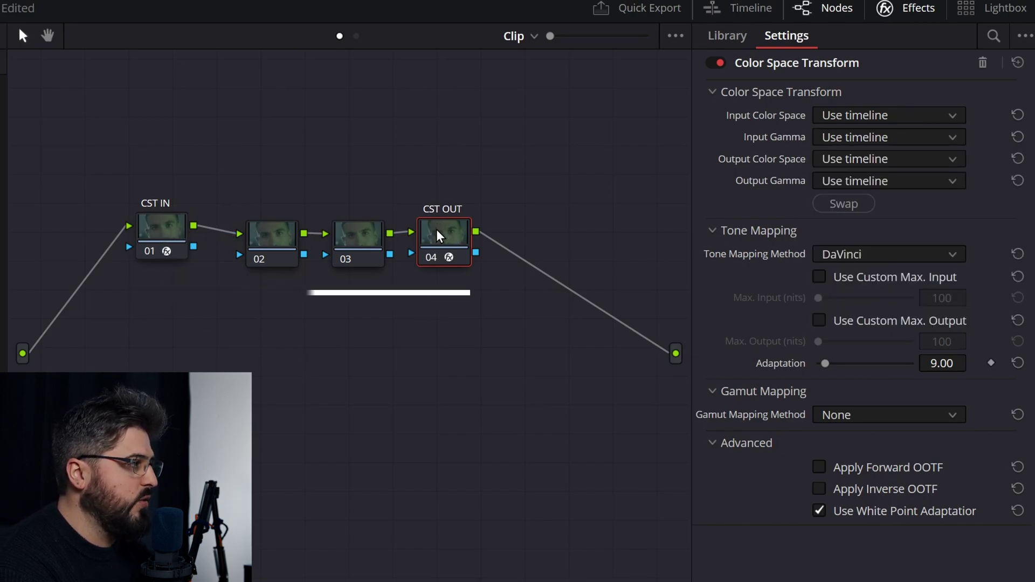
click(891, 115)
scroll(874, 207, down, 2)
scroll(874, 207, down, 3)
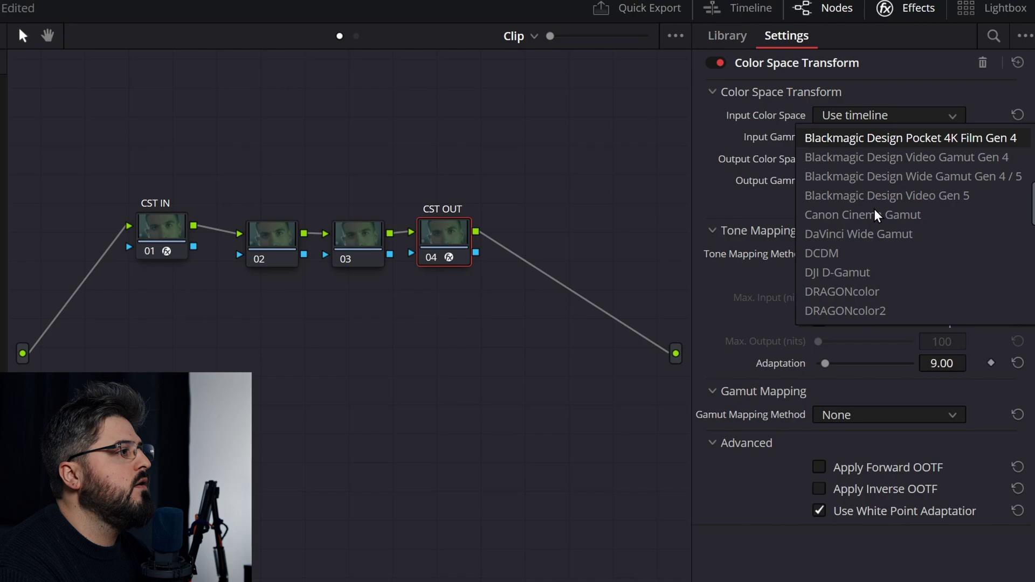
click(879, 232)
click(891, 138)
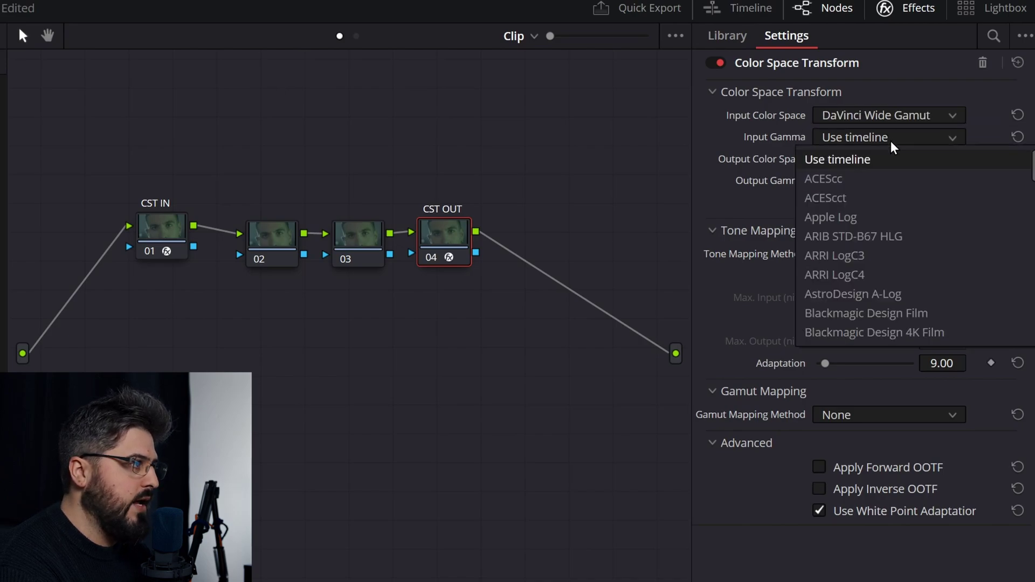
scroll(917, 239, down, 3)
scroll(915, 234, down, 3)
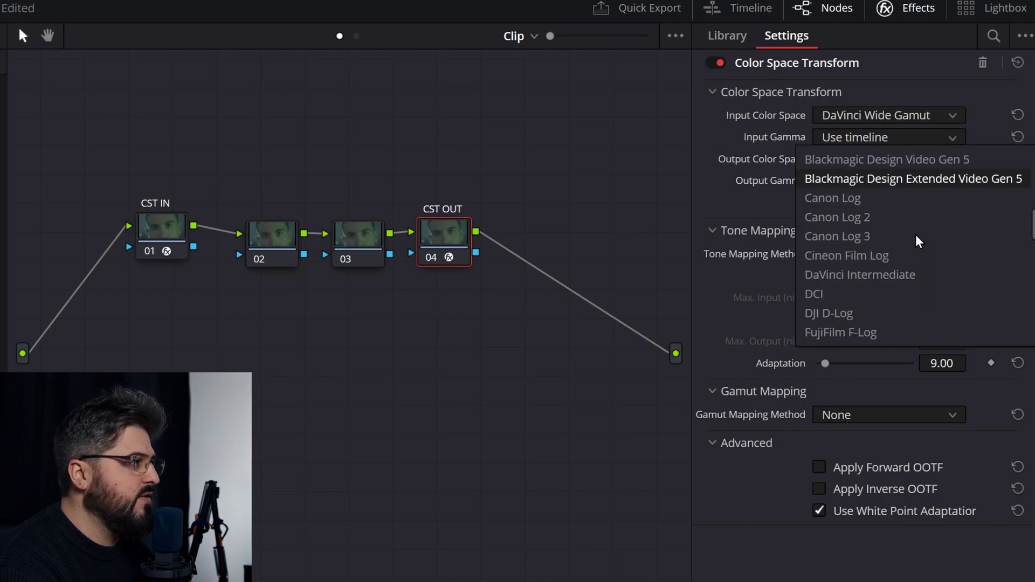
click(910, 276)
Step: Set CST OUT's output to Rec.709 color space with Gamma 2.4
click(888, 158)
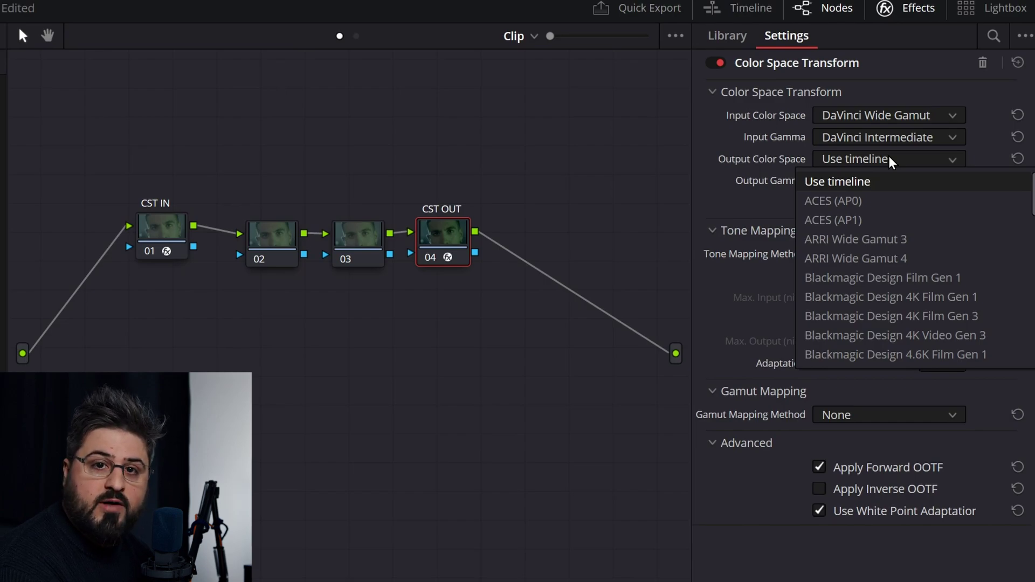
scroll(860, 257, down, 3)
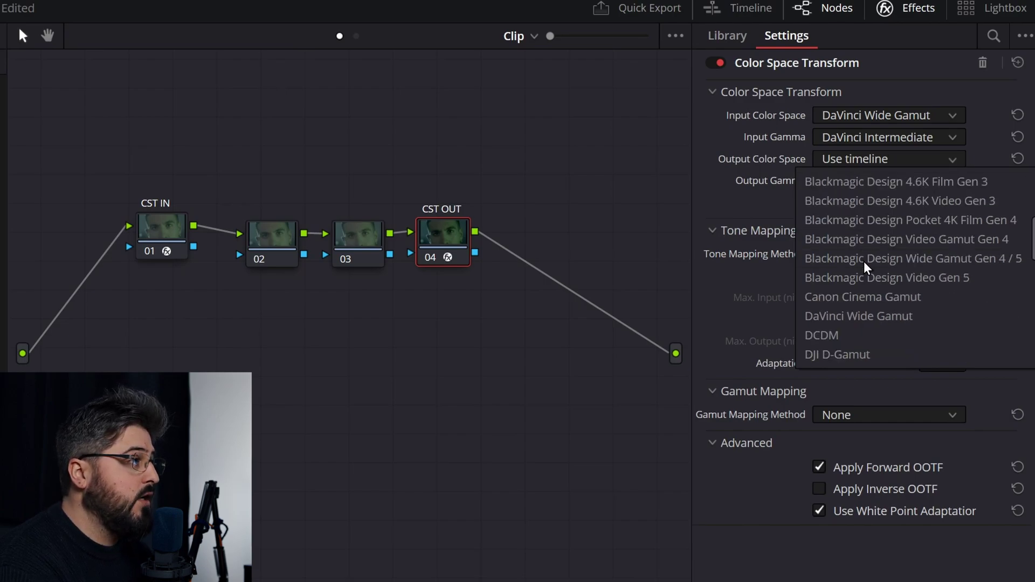
scroll(864, 260, down, 1)
scroll(872, 272, down, 3)
scroll(878, 273, down, 5)
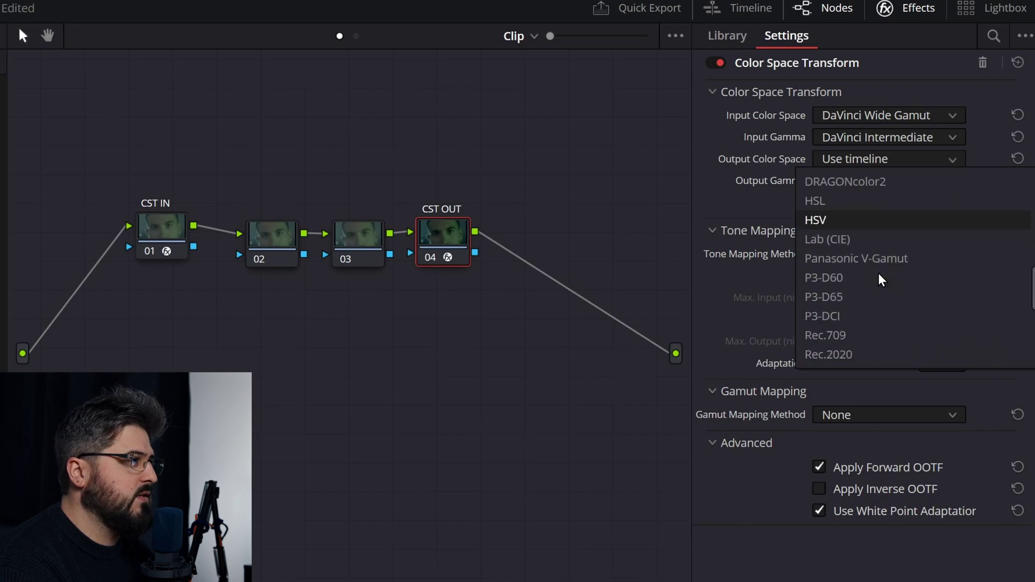
click(856, 333)
click(870, 184)
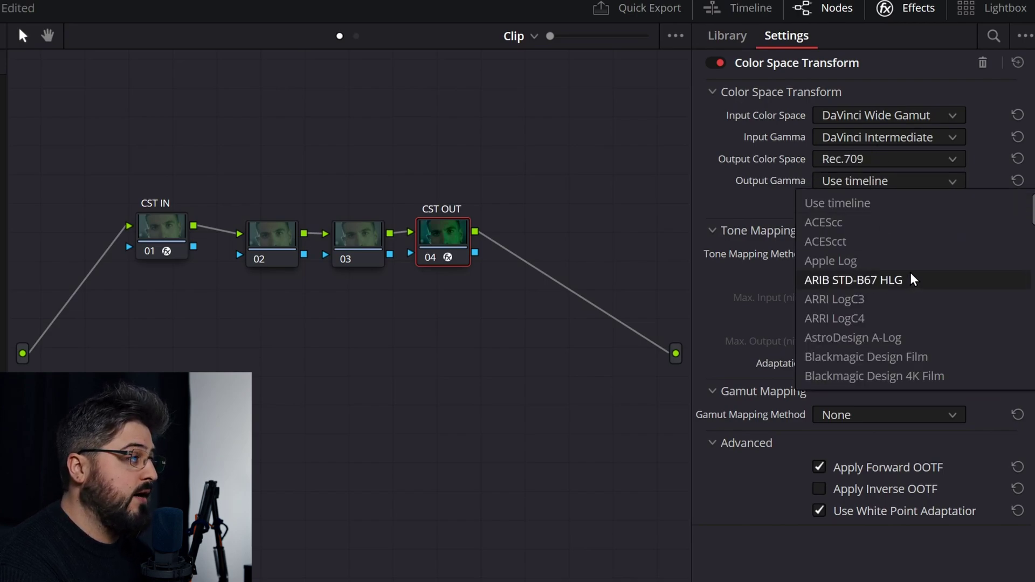
scroll(911, 274, down, 3)
scroll(915, 274, down, 5)
scroll(860, 332, down, 1)
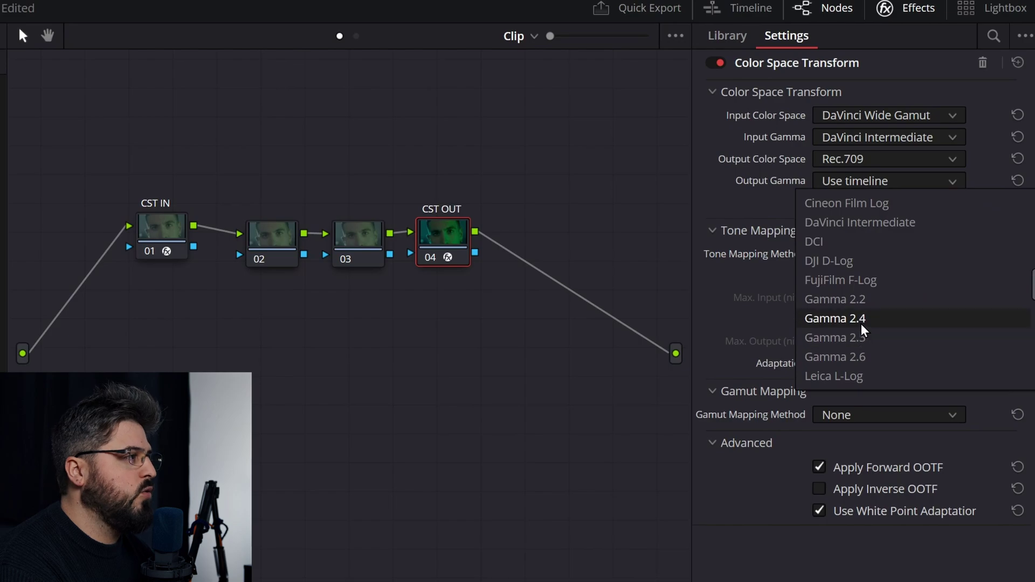
click(862, 323)
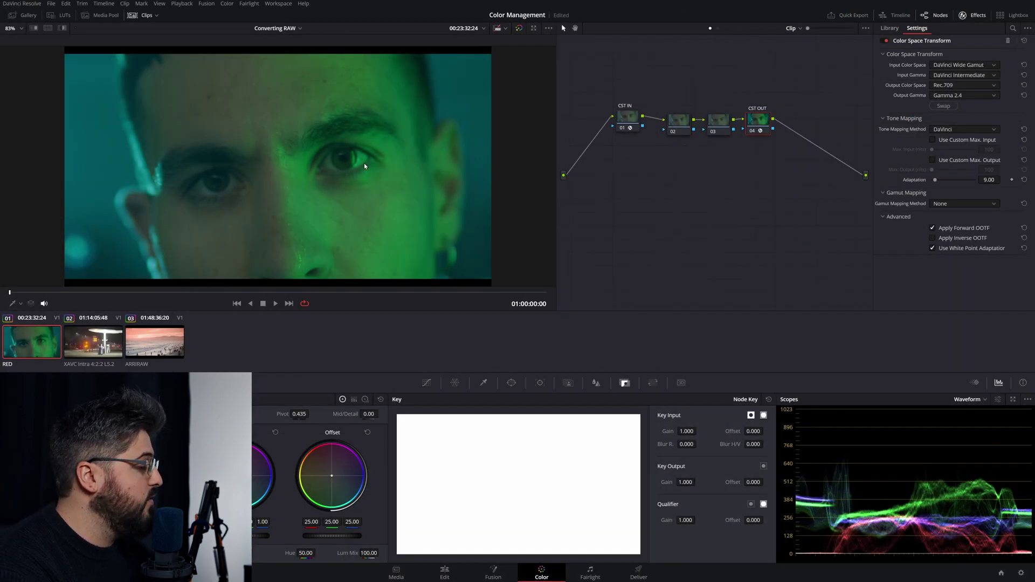
Step: Drag the split-screen wipe across the viewer to compare the RED clip before and after the transform
drag(790, 184, 597, 81)
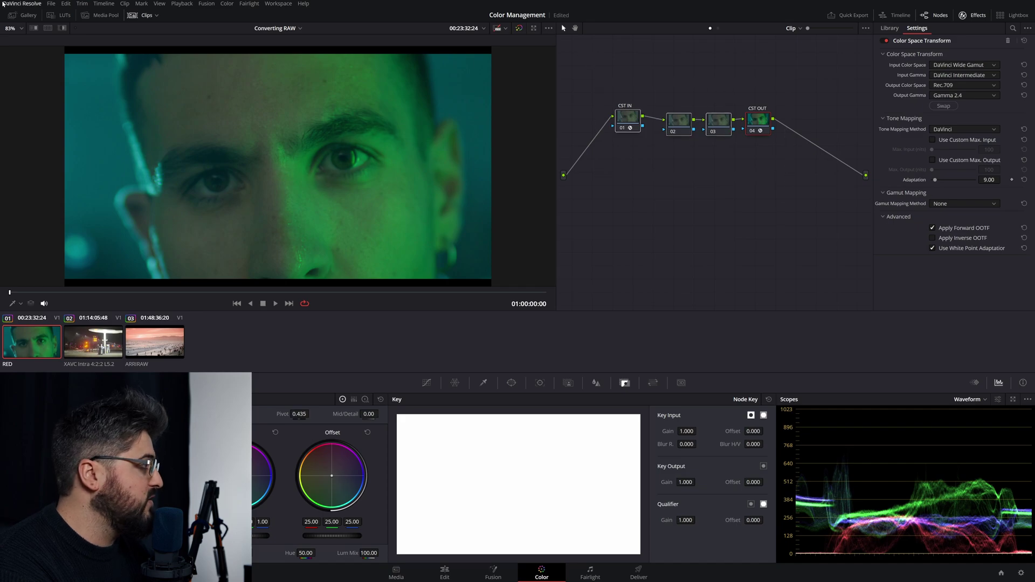
click(30, 15)
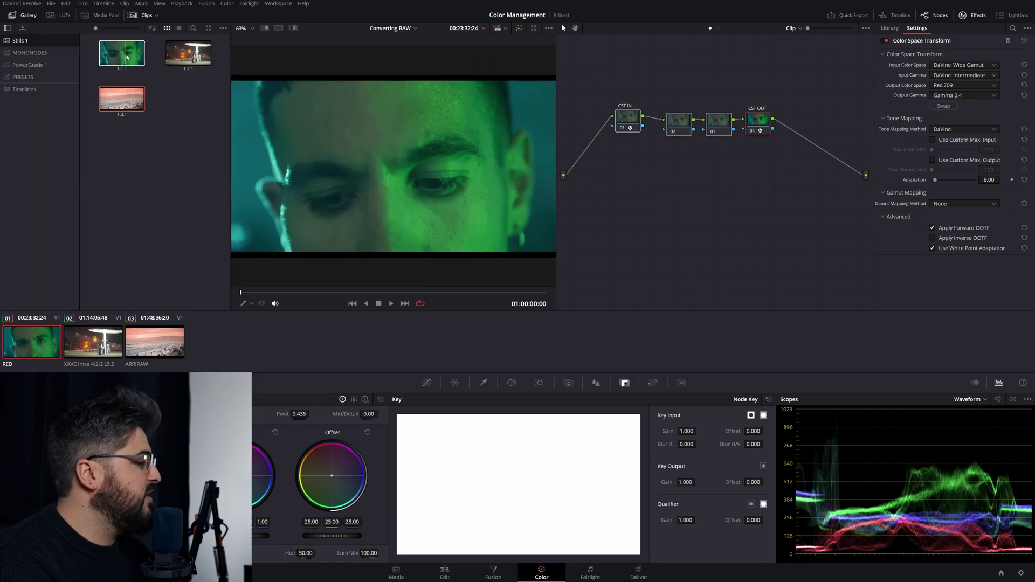
click(31, 18)
mouse_move(347, 196)
mouse_down()
mouse_move(454, 189)
mouse_move(224, 201)
mouse_move(456, 215)
mouse_move(288, 227)
mouse_up()
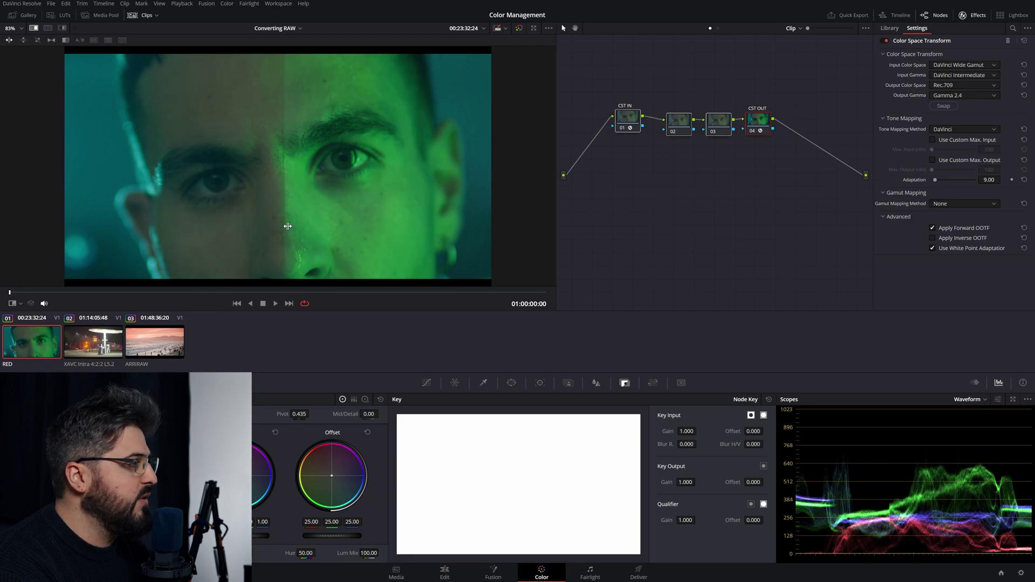
mouse_move(287, 226)
mouse_down()
mouse_move(283, 215)
mouse_move(461, 218)
mouse_up()
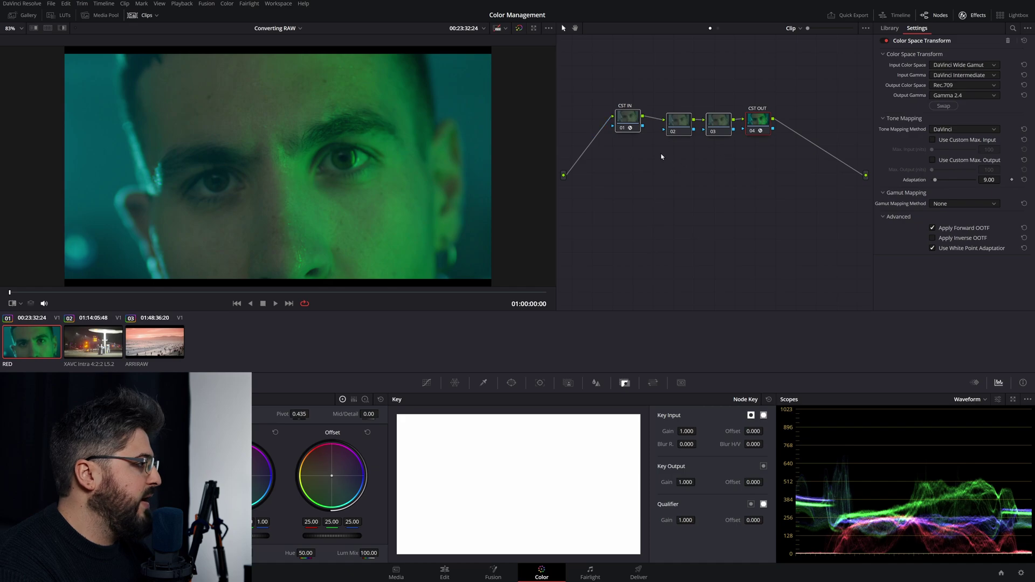
Step: Review the Color Space Transform settings on the CST OUT and CST IN nodes
drag(600, 69, 772, 196)
click(764, 119)
drag(628, 123, 612, 124)
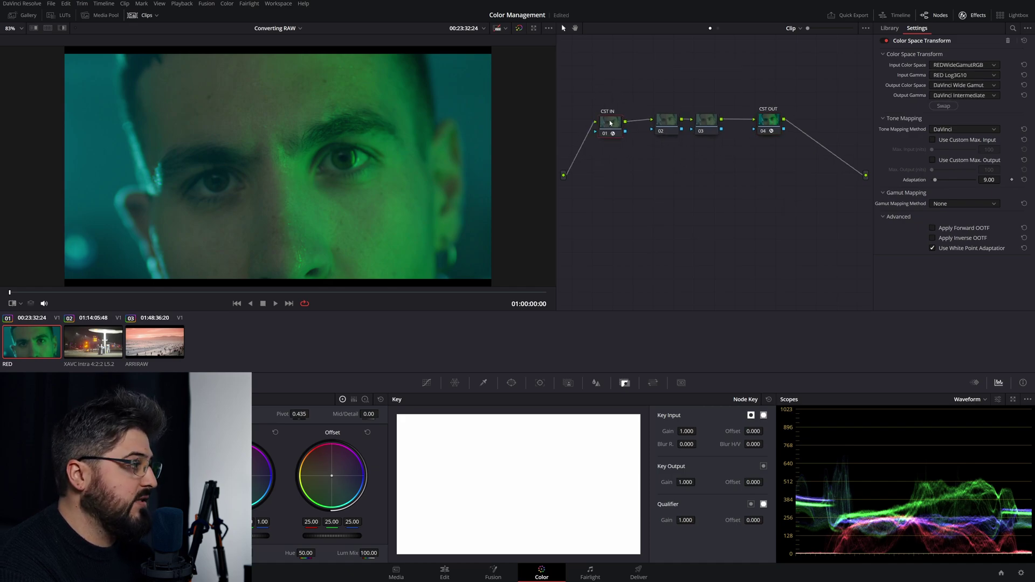
Step: Label node 02 'LUMA' and grade it with Gain 1.22, lower Offset and slightly lower Gamma
drag(648, 93, 733, 170)
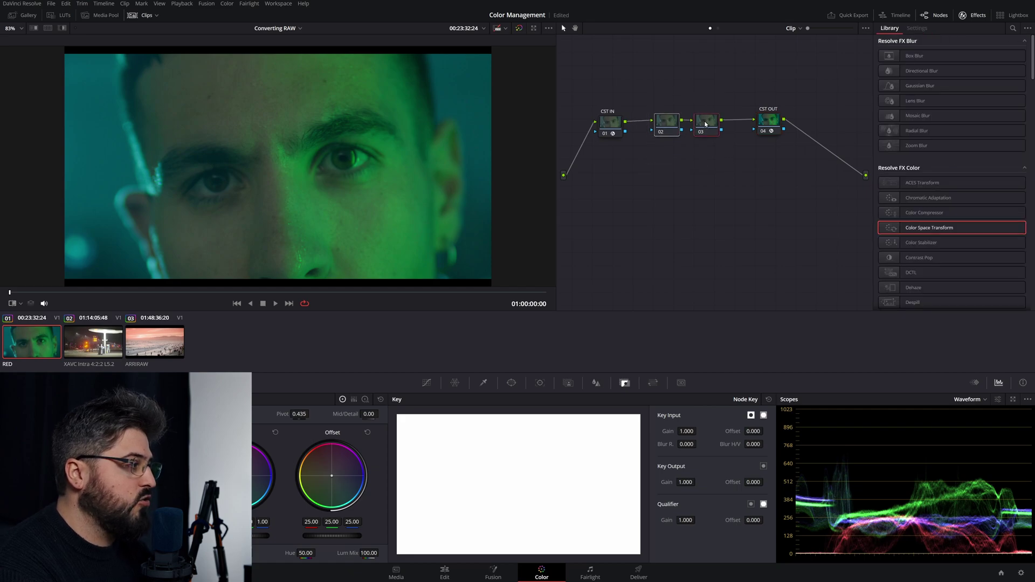
click(706, 170)
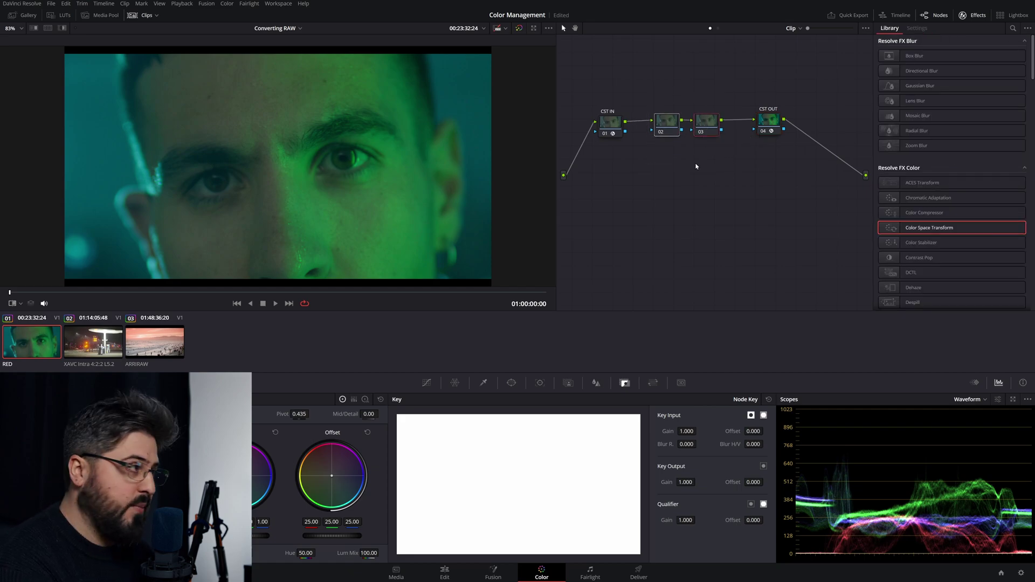
right_click(663, 120)
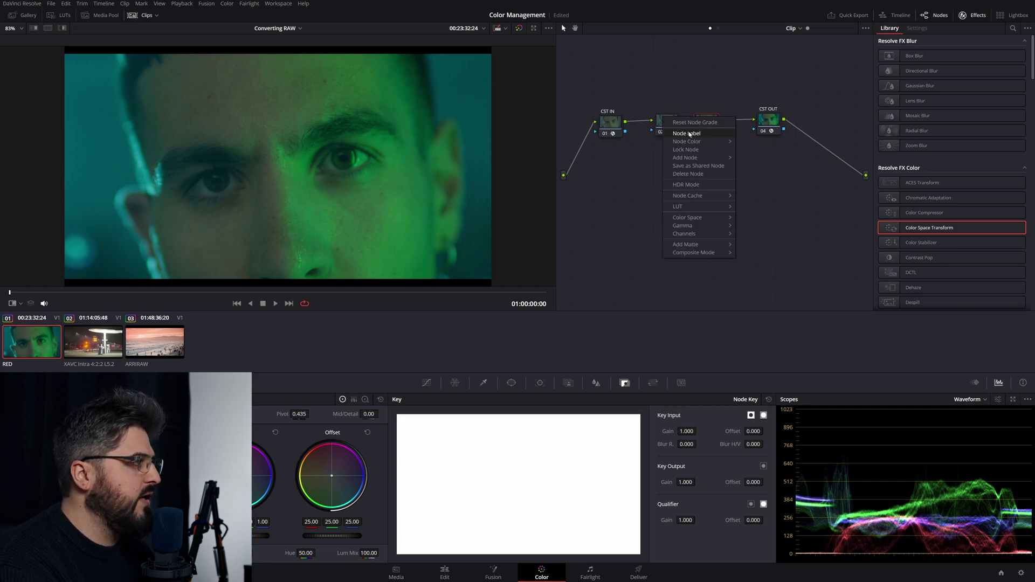
click(689, 135)
text(LUMA)
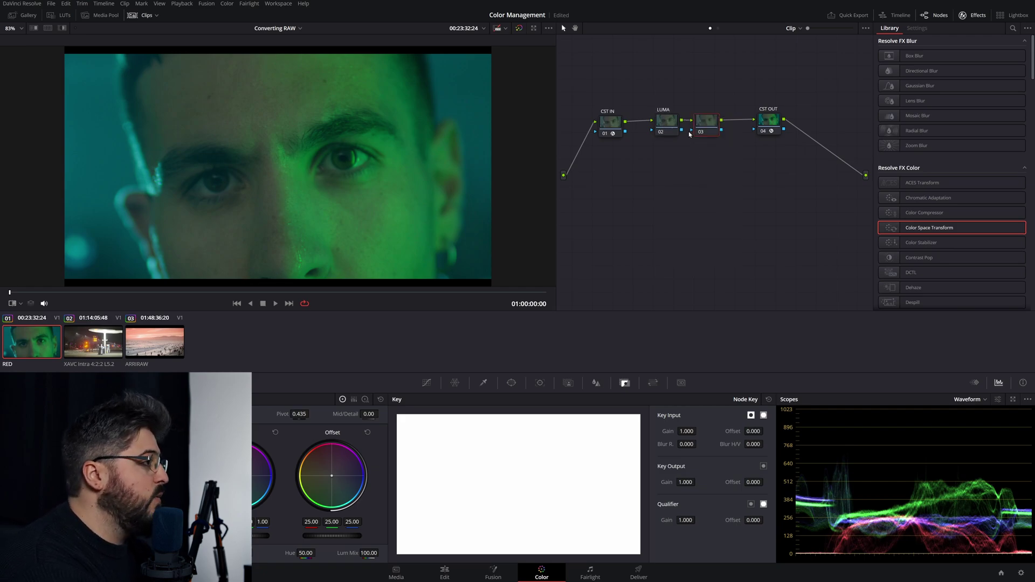
key(Return)
click(673, 125)
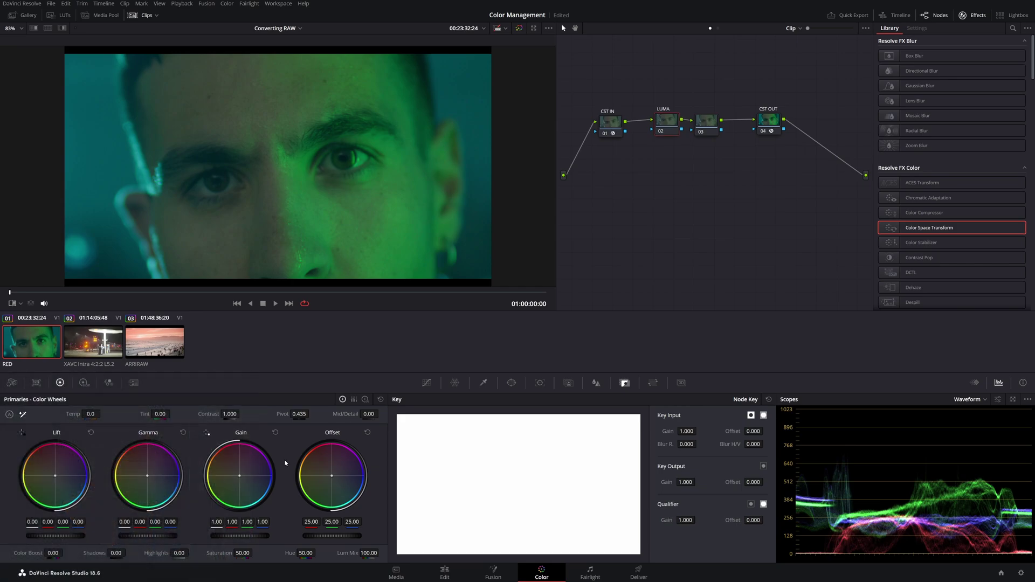
drag(229, 537, 240, 537)
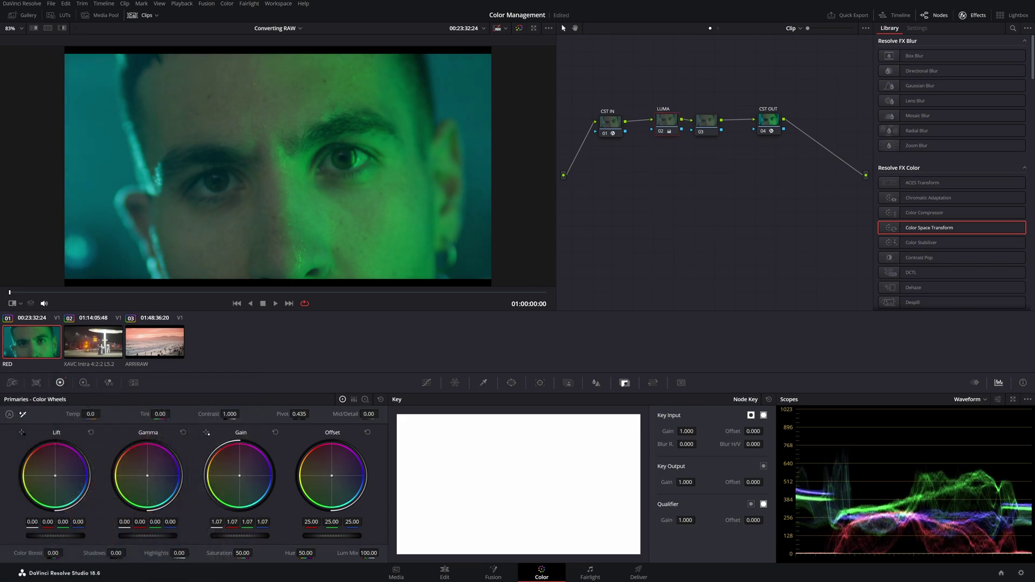
drag(332, 536, 315, 536)
drag(223, 538, 232, 537)
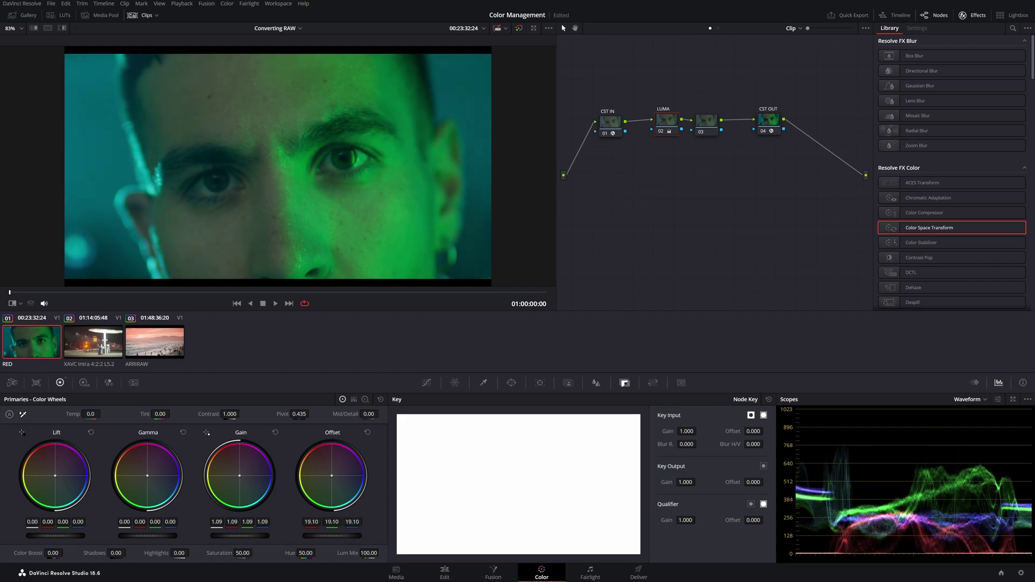
drag(138, 535, 136, 535)
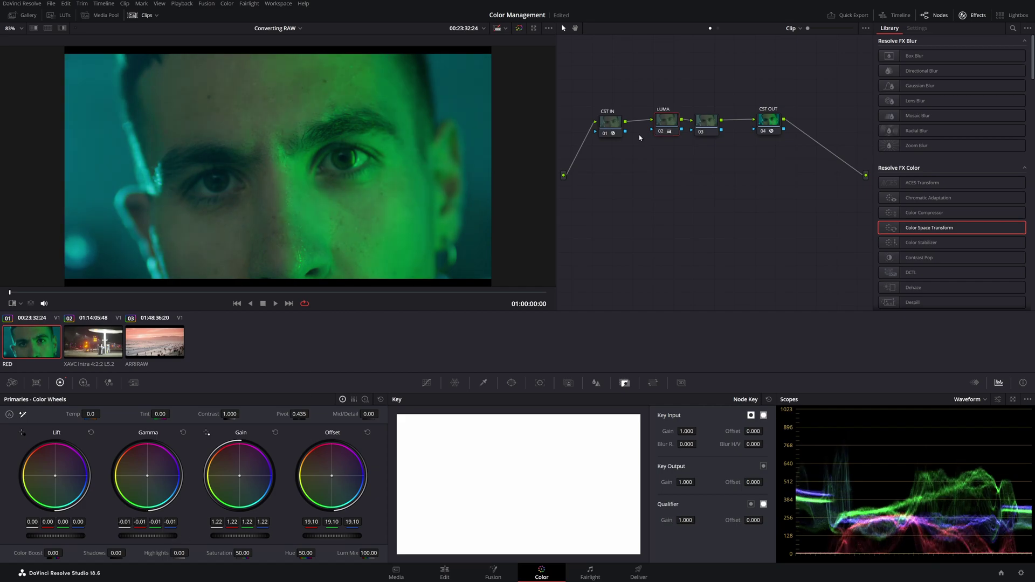
Step: Shift the TINTA node's Offset cooler, then disable LUMA and TINTA to compare the grade
drag(701, 125, 719, 125)
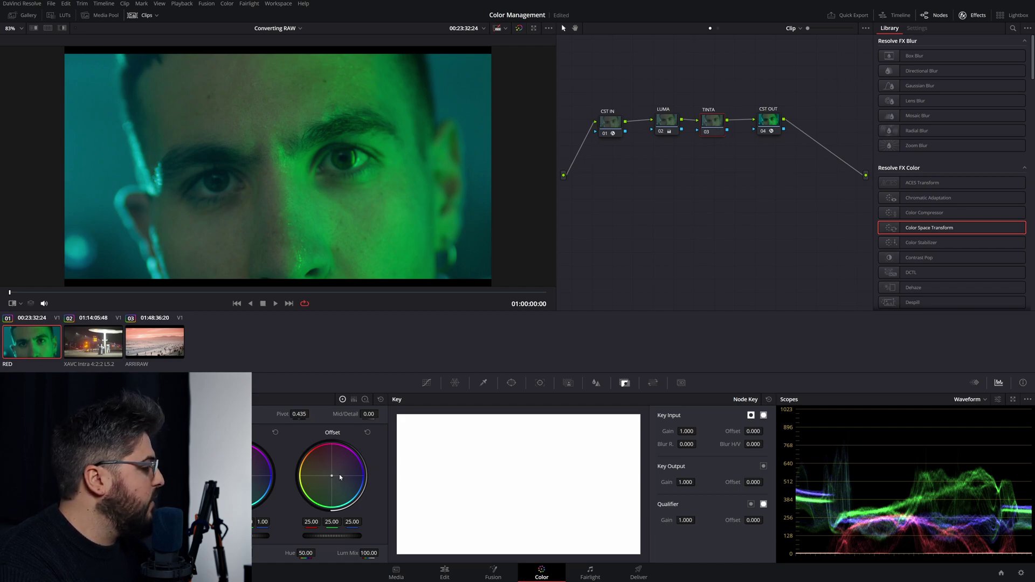
drag(332, 478, 341, 483)
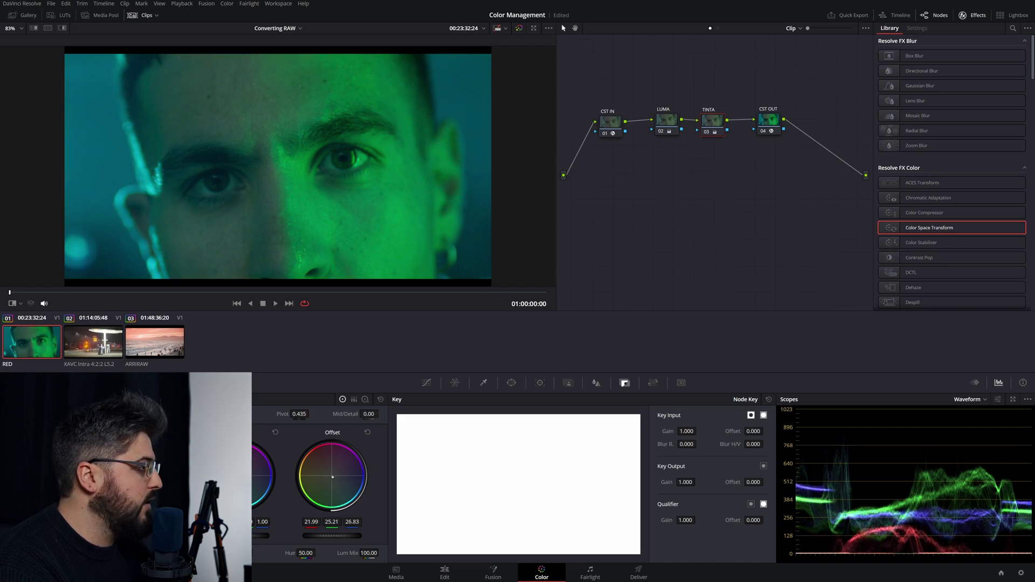
drag(642, 92, 761, 184)
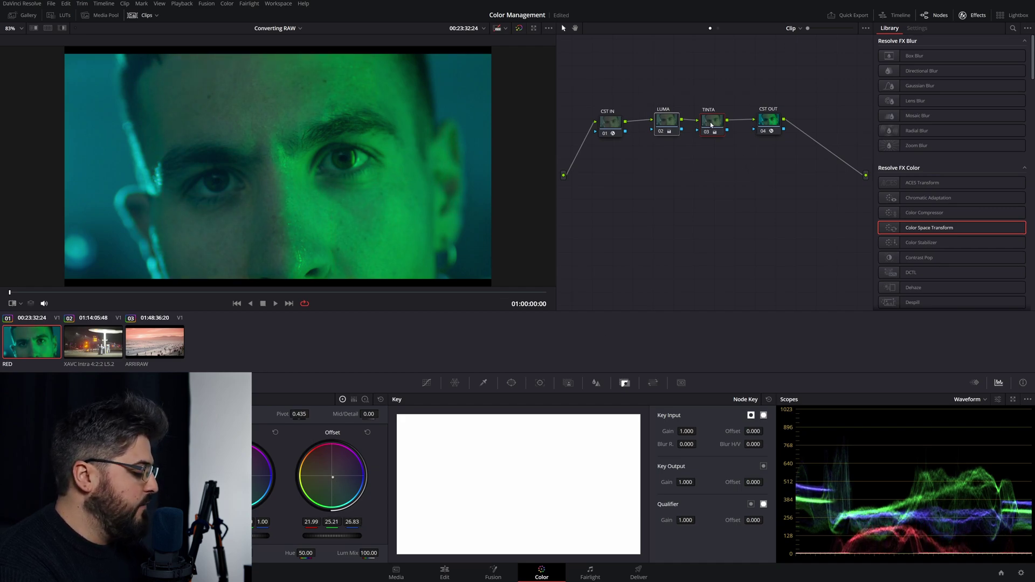
key(ctrl+d)
key(ctrl+d)
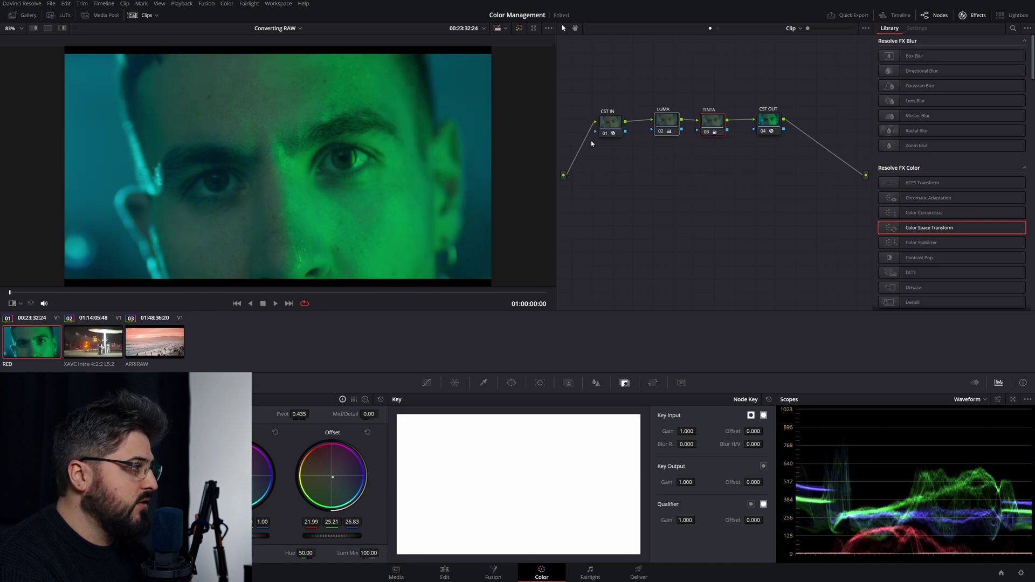
click(770, 121)
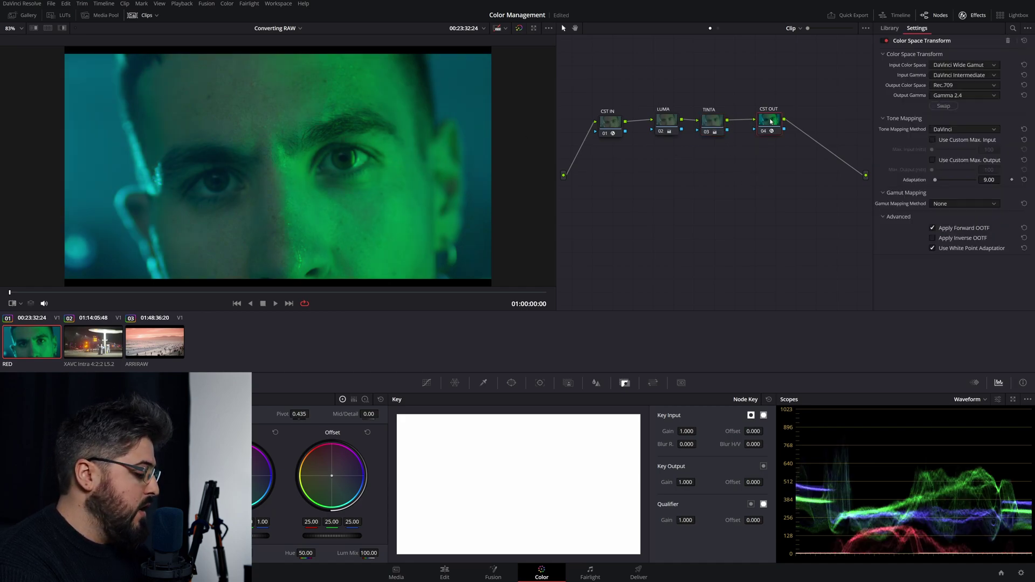
Step: Add serial node 05 after CST OUT with the Glow effect, then append a new node 06
key(alt+s)
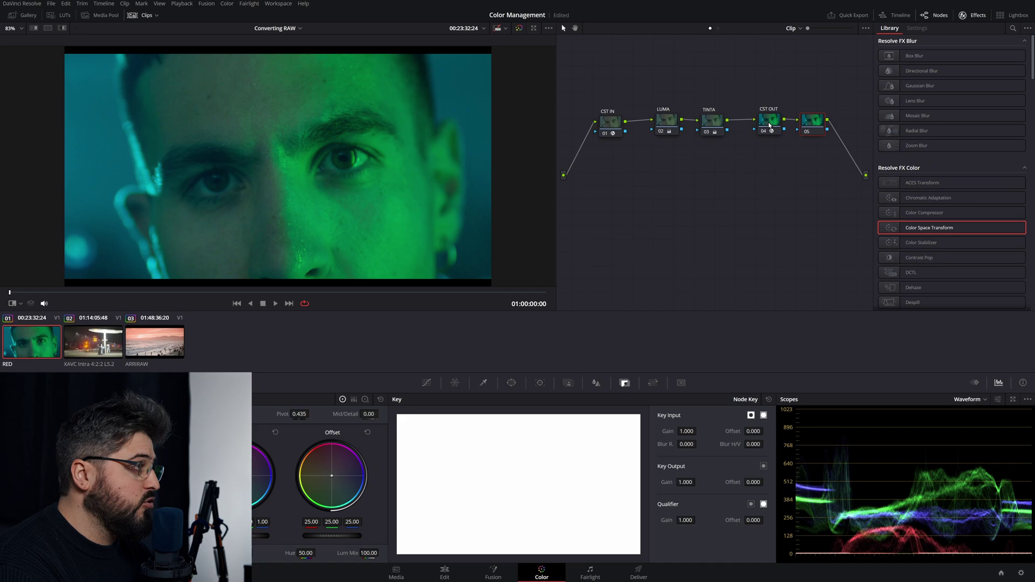
click(772, 116)
click(811, 123)
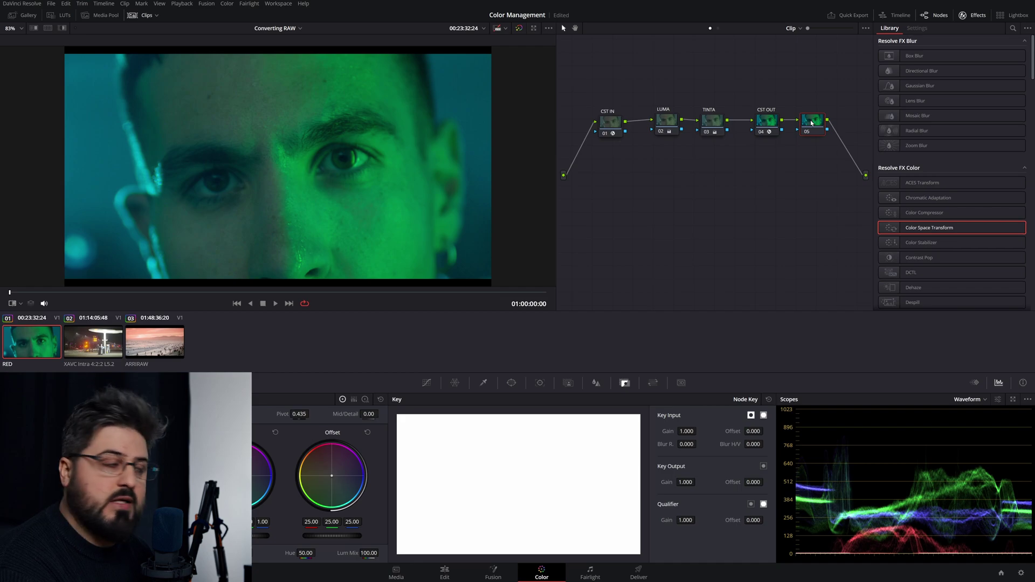
click(1012, 29)
text(glow)
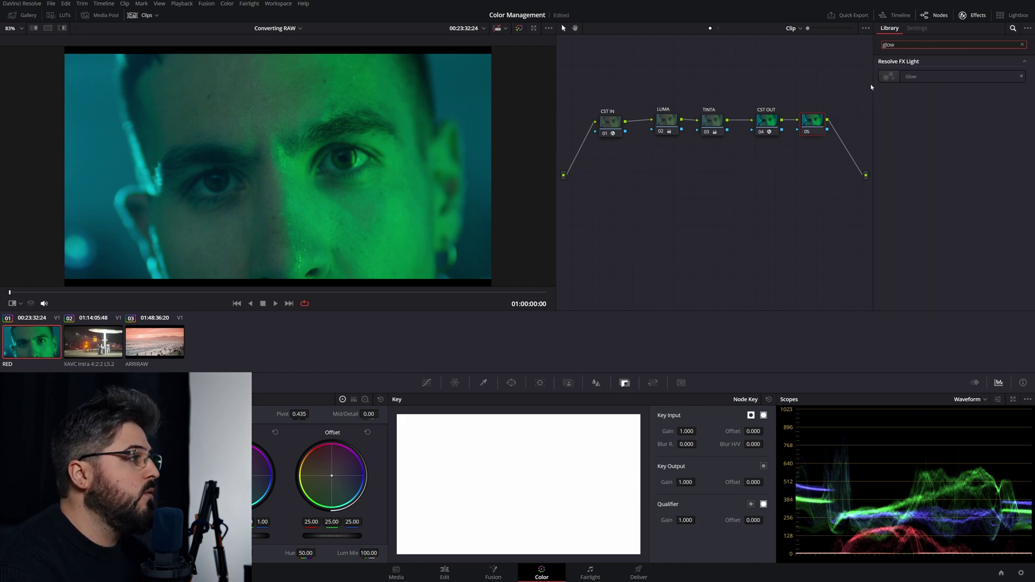
double_click(911, 77)
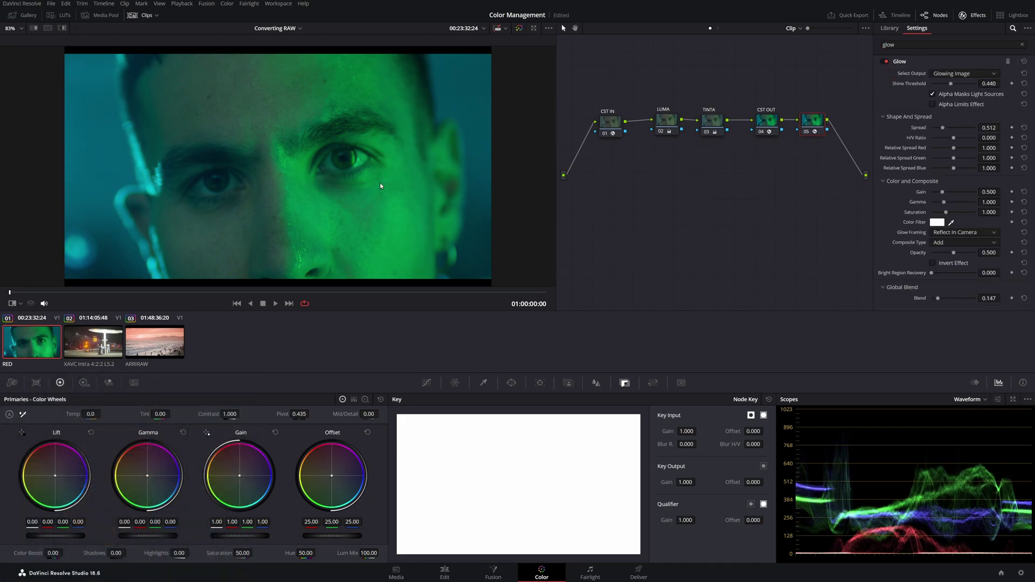
key(alt+s)
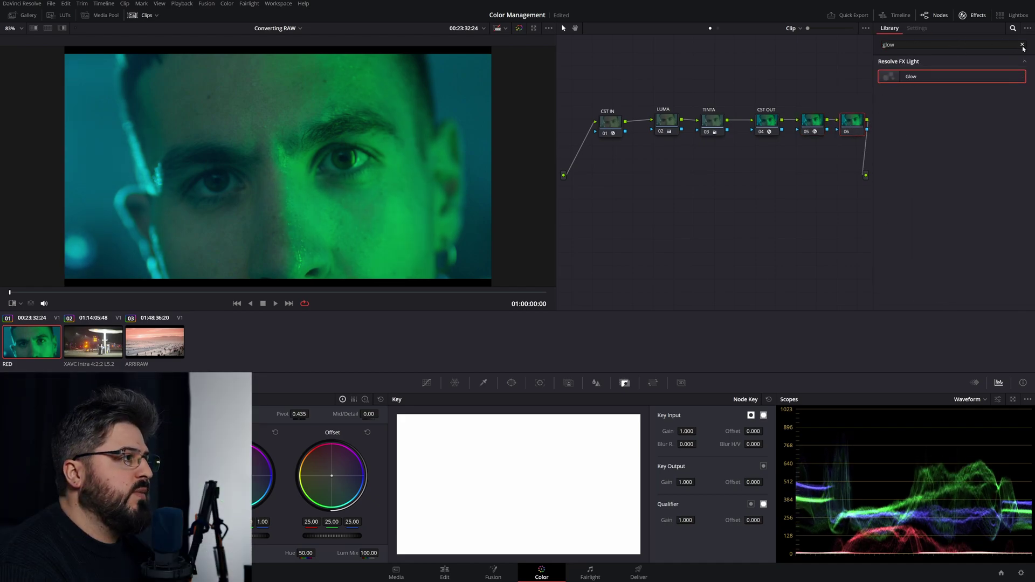
Step: Apply FilmConvert Pro to node 06 with Super 35 size and Film Color and Curve at 0
click(1022, 45)
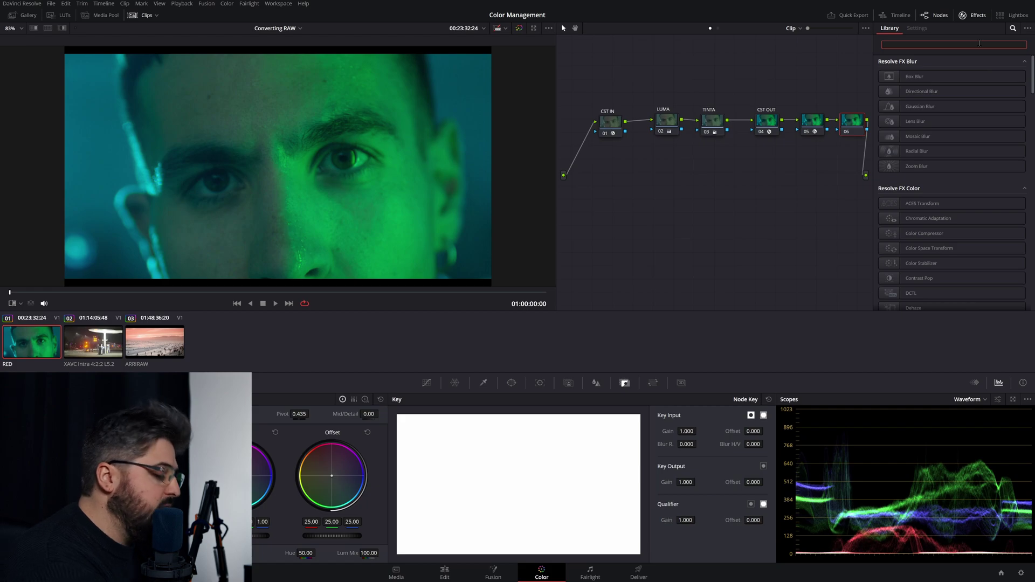
text(film)
drag(840, 227, 665, 218)
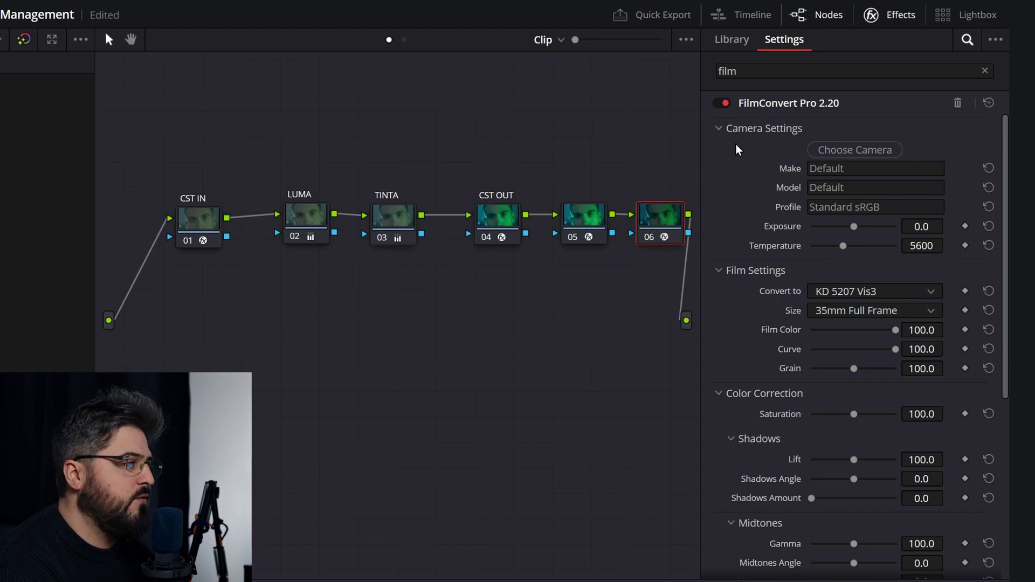
click(844, 312)
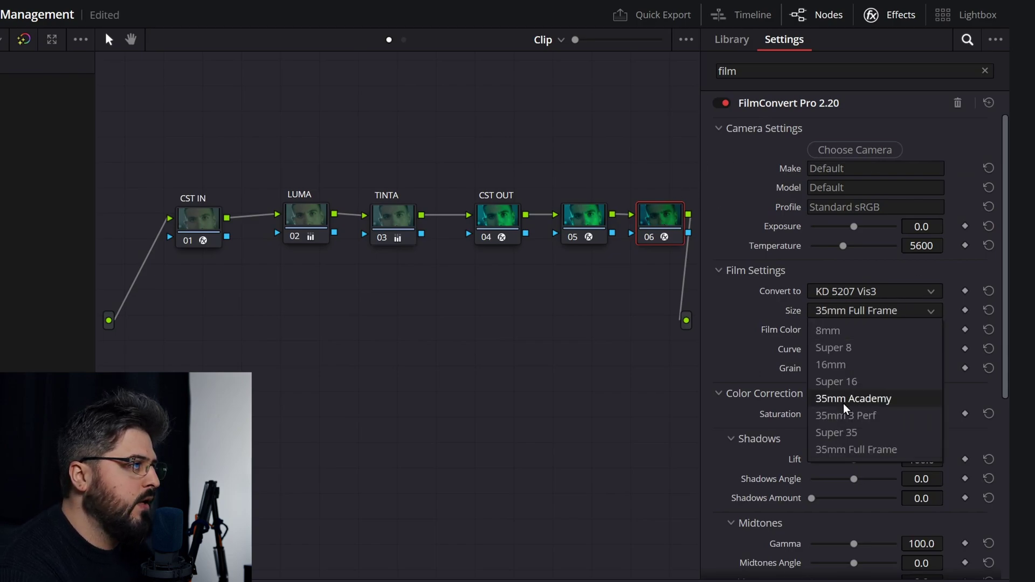
click(837, 432)
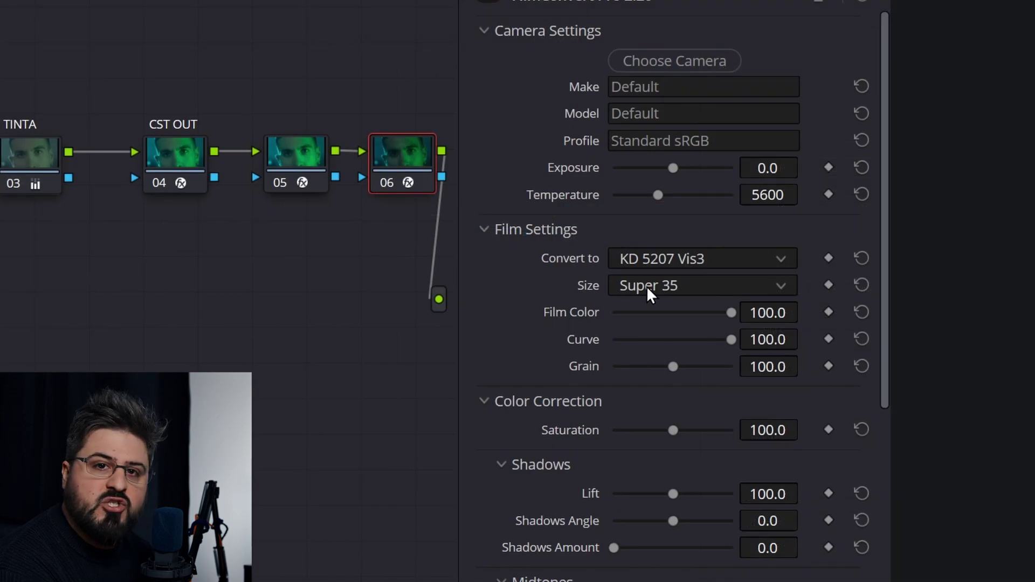
double_click(698, 312)
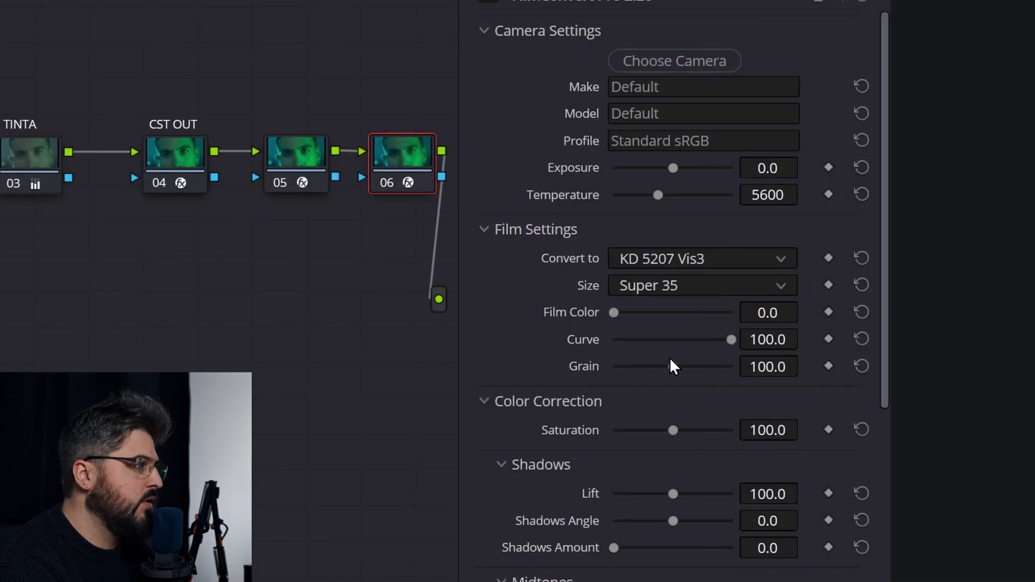
double_click(679, 339)
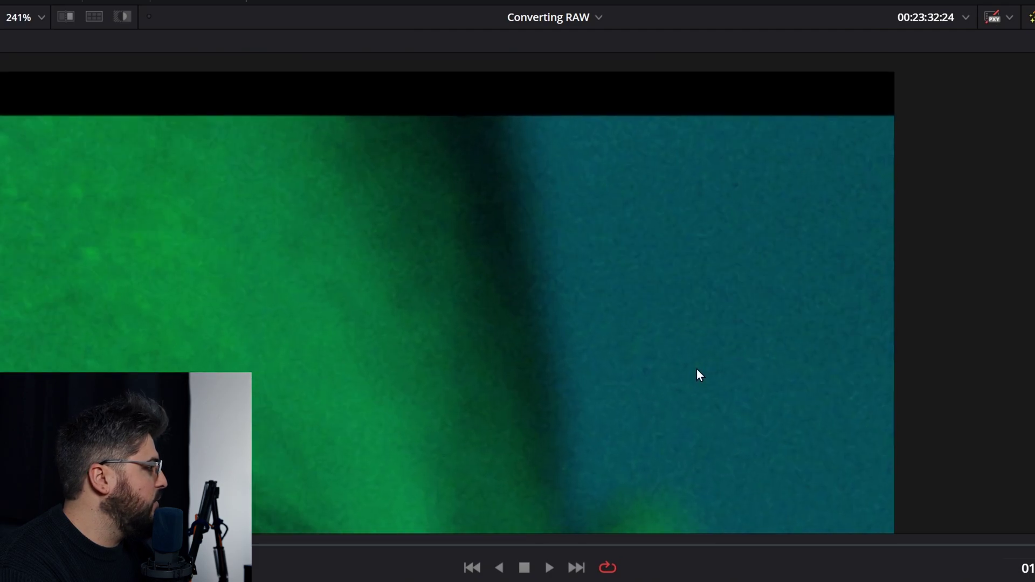
drag(697, 369, 808, 194)
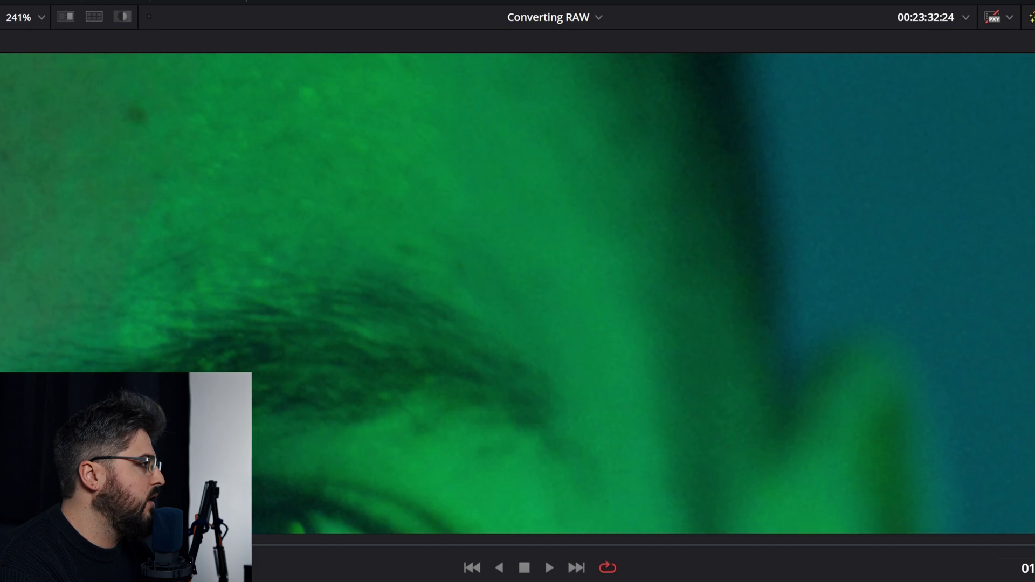
key(shift+z)
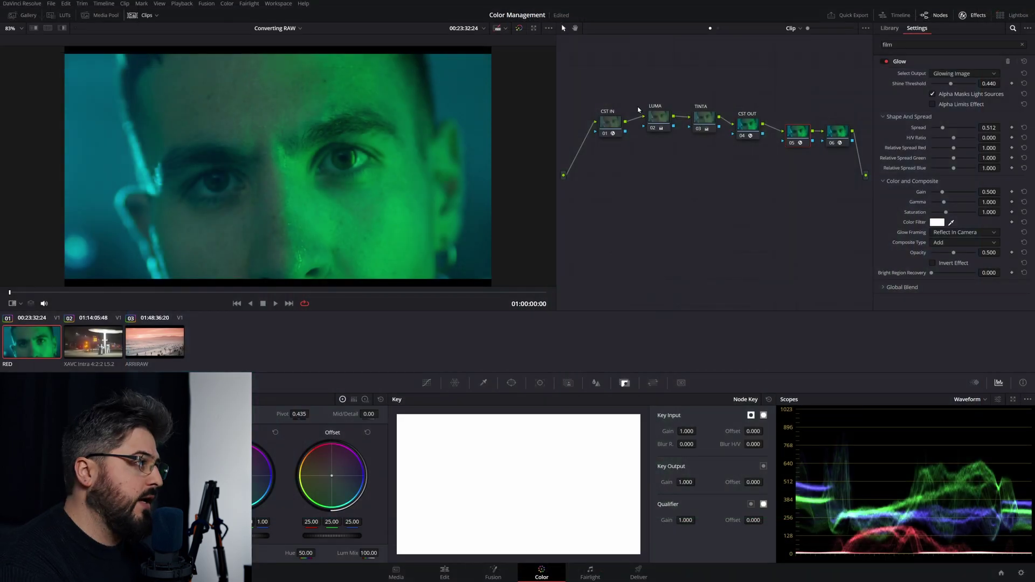
click(611, 122)
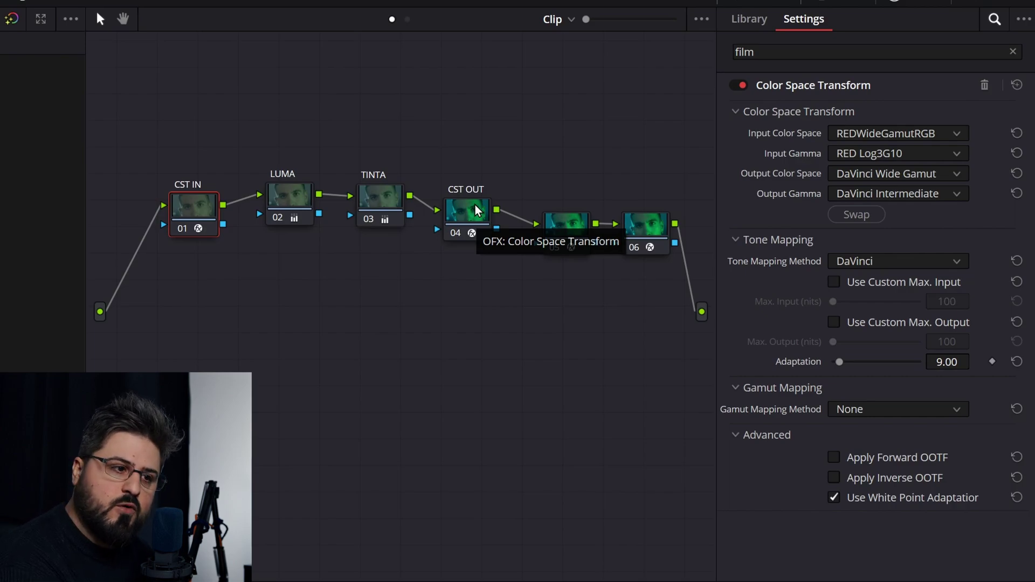
Step: Display node 06's FilmConvert Pro settings in the Effects Settings panel
key(shift+;)
key(shift+;)
key(shift+;)
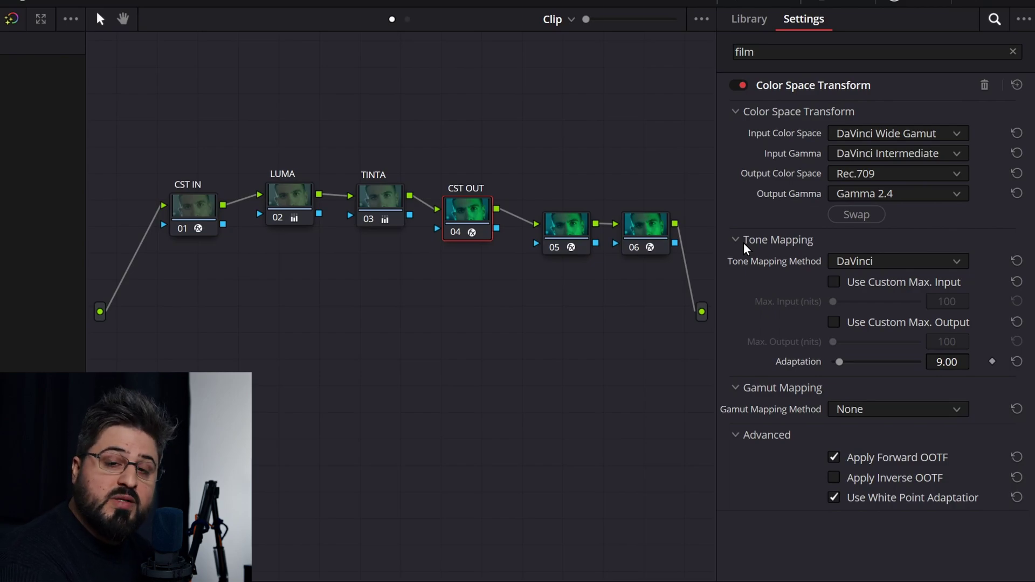
click(636, 222)
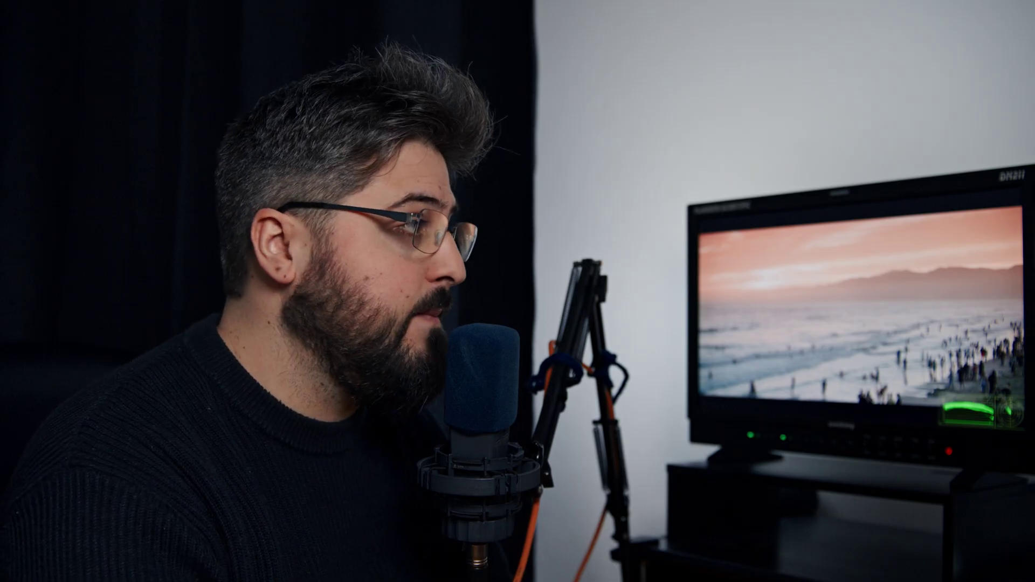
Step: Reset all grades and nodes on the ARRIRAW beach clip
click(226, 4)
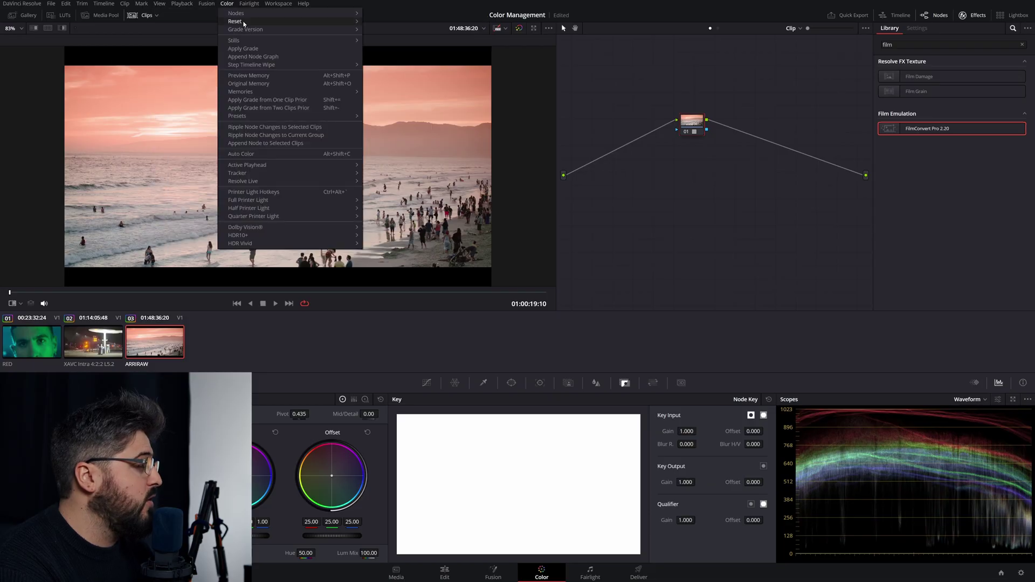
mouse_move(237, 22)
click(383, 38)
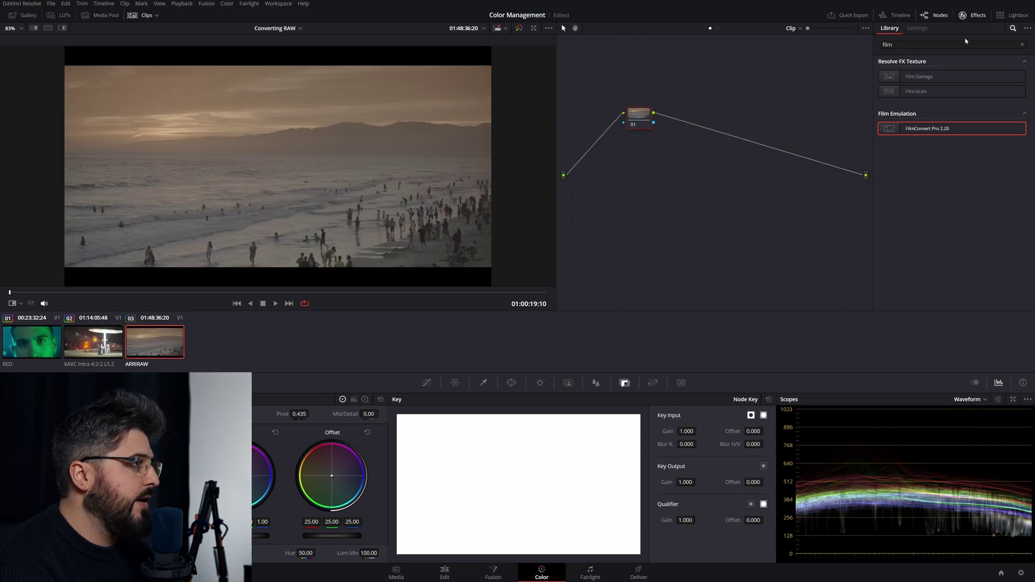
Step: Apply Color Space Transform to node 01 and label it 'CST IN'
key(BackSpace)
key(BackSpace)
key(BackSpace)
drag(924, 233, 640, 115)
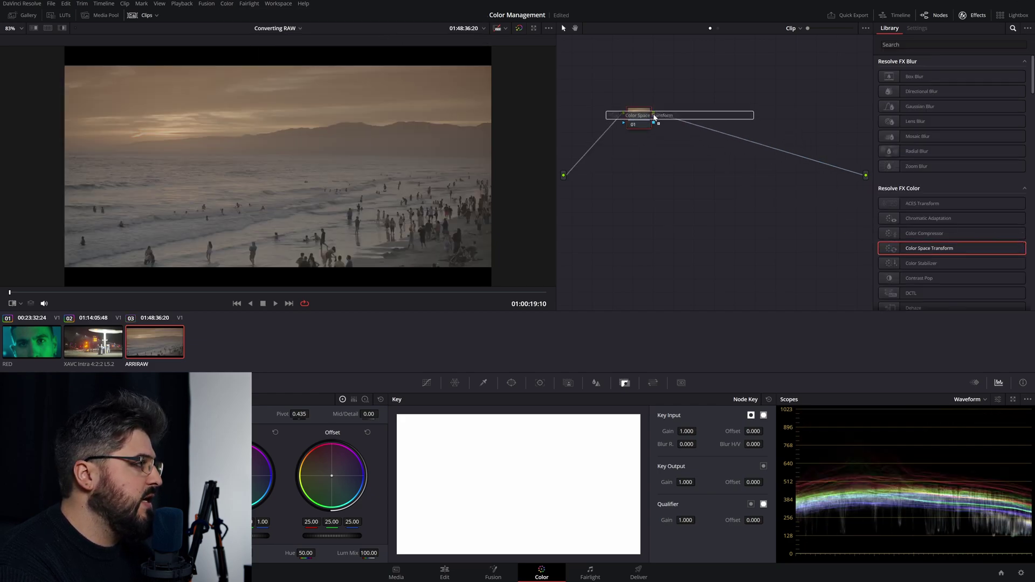
right_click(640, 115)
click(663, 128)
text(CST IN)
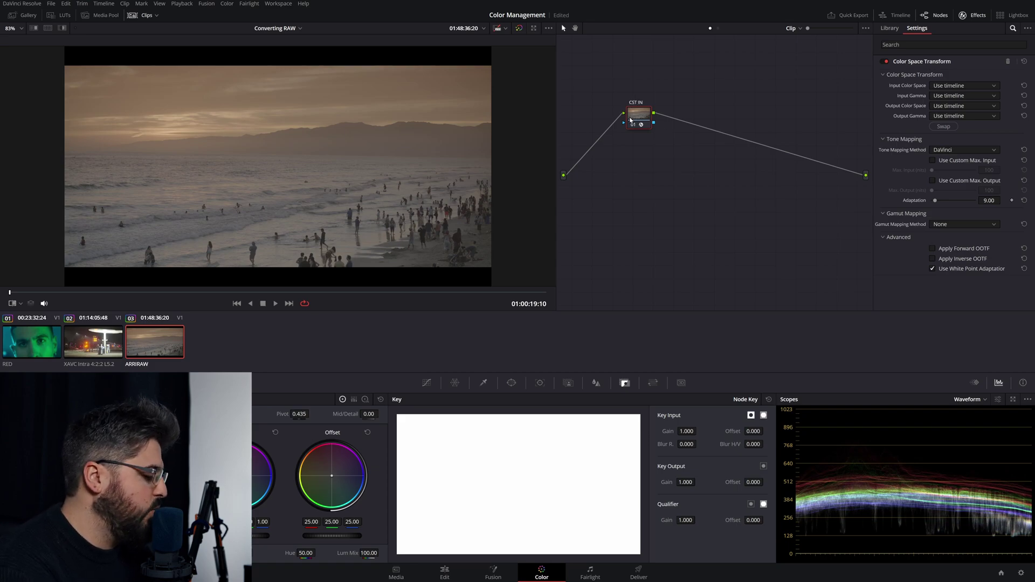
Step: Add three serial nodes, apply Color Space Transform to node 04, and label it 'CST OUT'
key(alt+s)
key(alt+s)
key(alt+s)
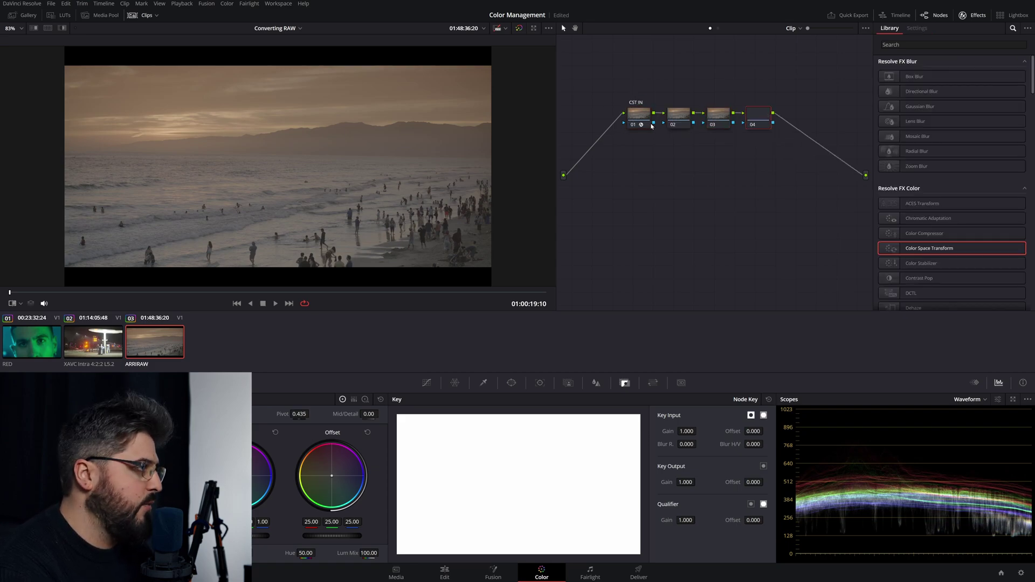
drag(937, 248, 758, 121)
right_click(759, 122)
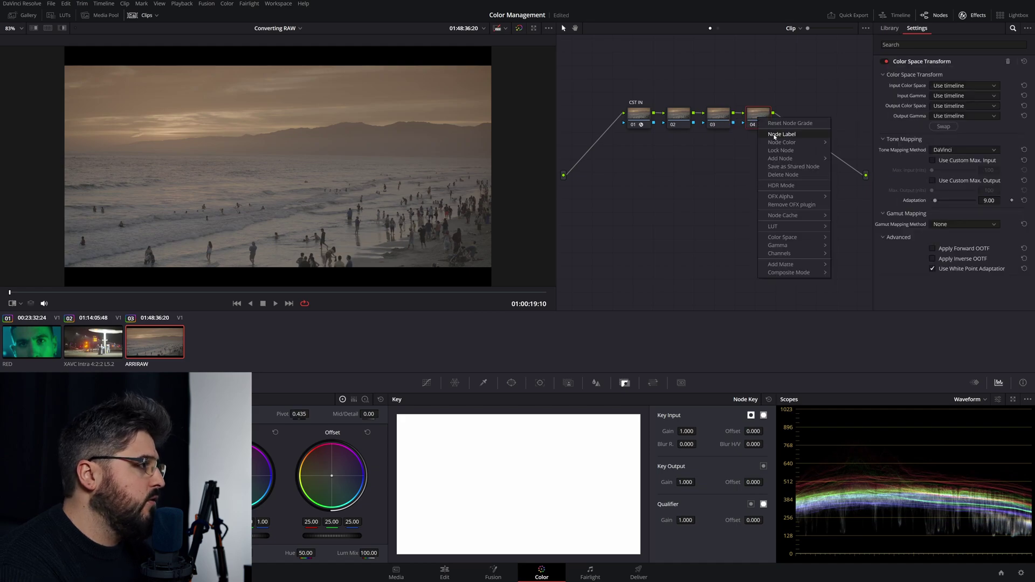
click(774, 135)
text(CST OUT)
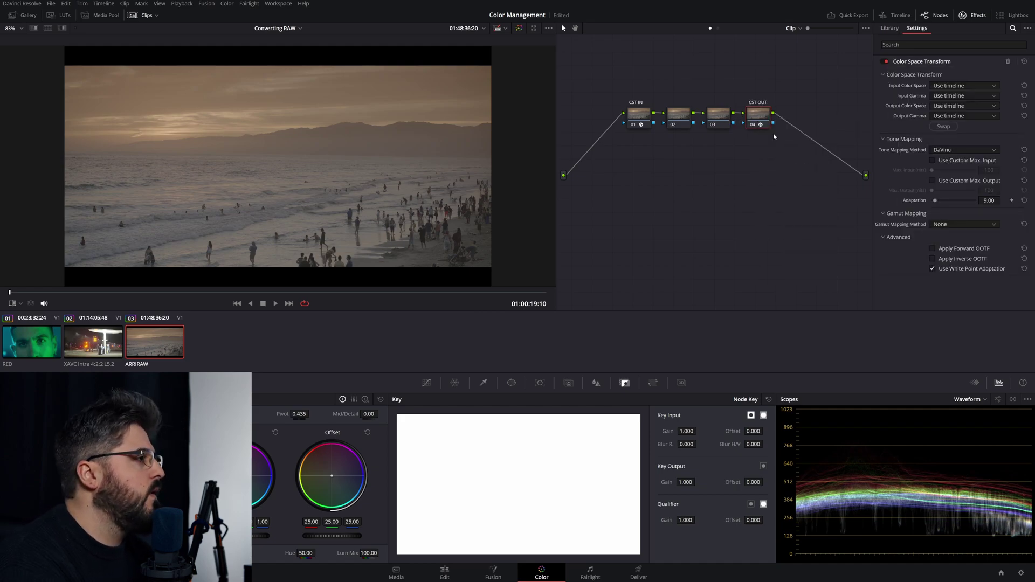
Step: Set CST IN from ARRI Wide Gamut 4/ARRI LogC4 to DaVinci Wide Gamut/DaVinci Intermediate
click(988, 85)
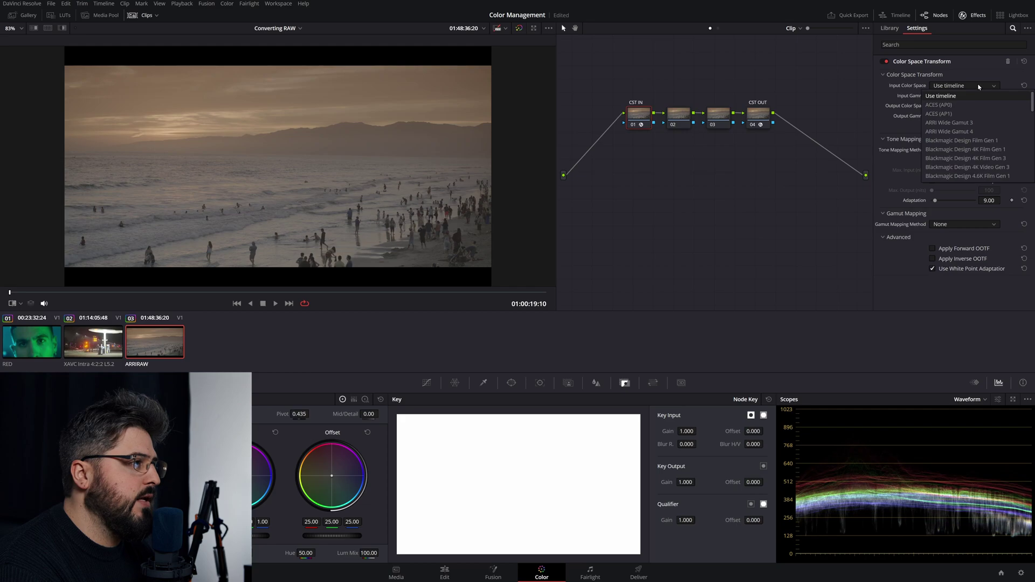
scroll(897, 263, up, 3)
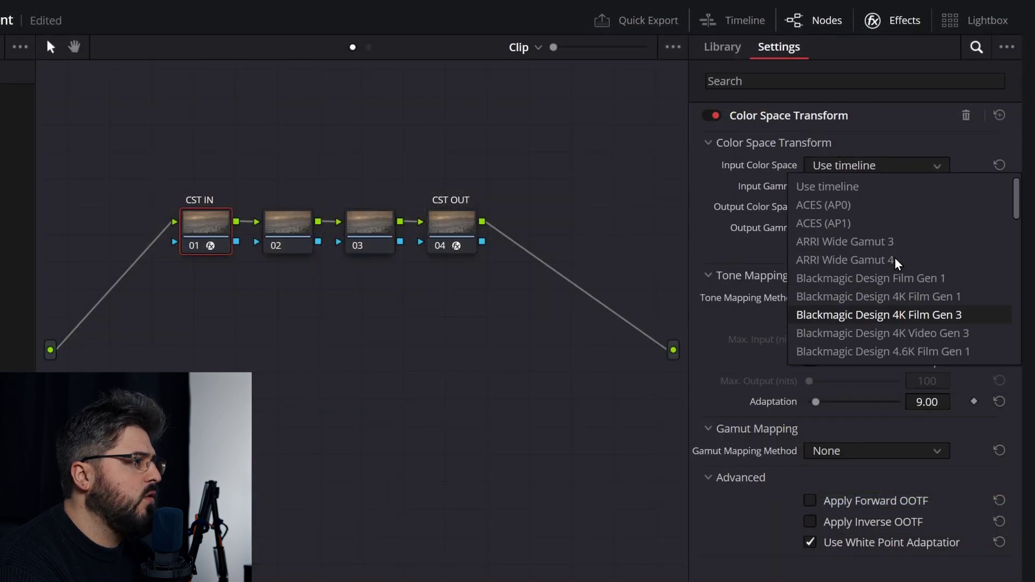
click(876, 261)
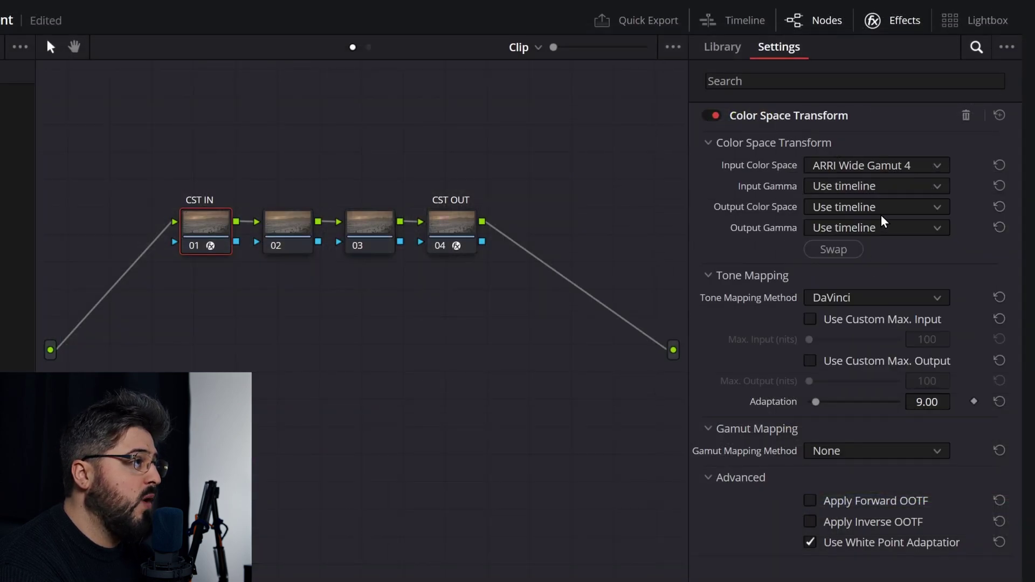
click(891, 187)
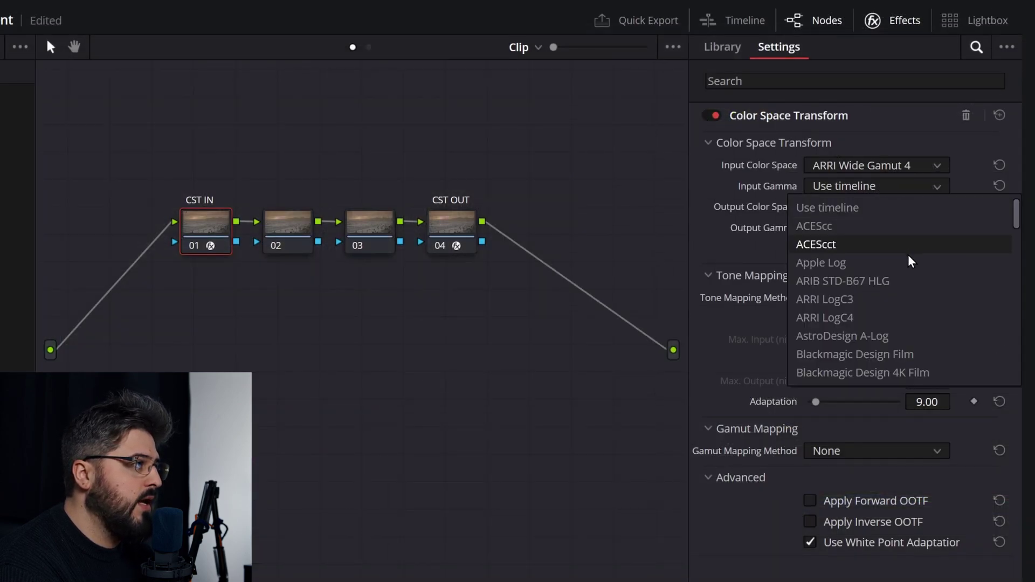
click(873, 318)
click(904, 208)
scroll(884, 249, down, 3)
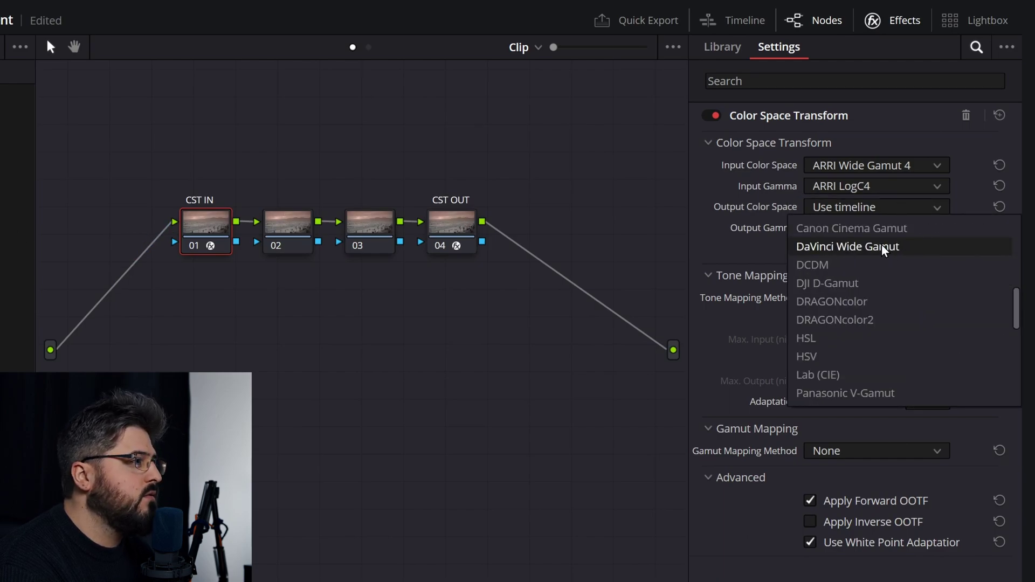
scroll(883, 249, up, 3)
click(873, 301)
click(884, 228)
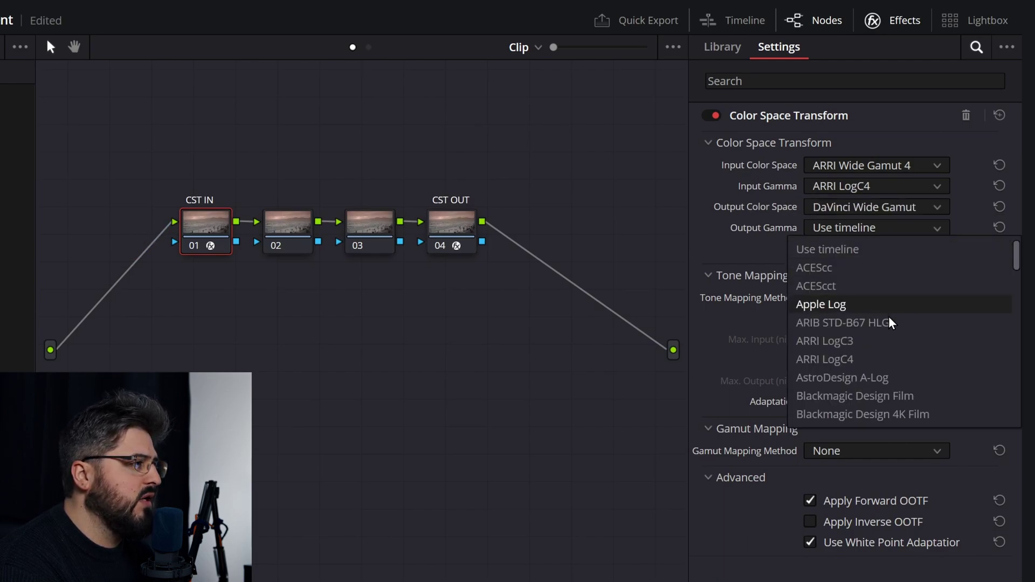
scroll(890, 340, down, 3)
scroll(890, 340, down, 3)
click(871, 303)
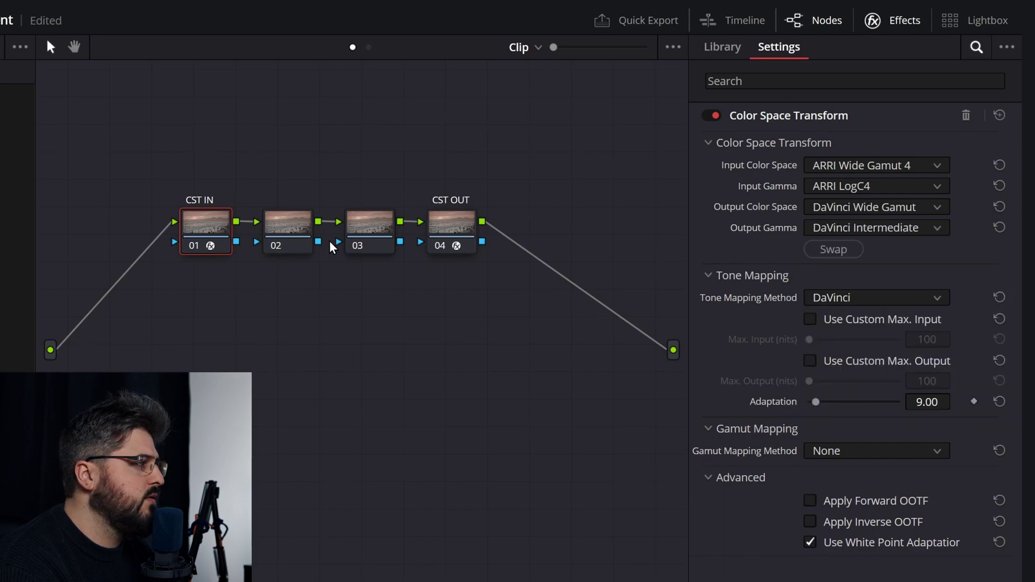
Step: Set CST OUT's input to DaVinci Wide Gamut/DaVinci Intermediate and output colour space to Rec.709
click(451, 224)
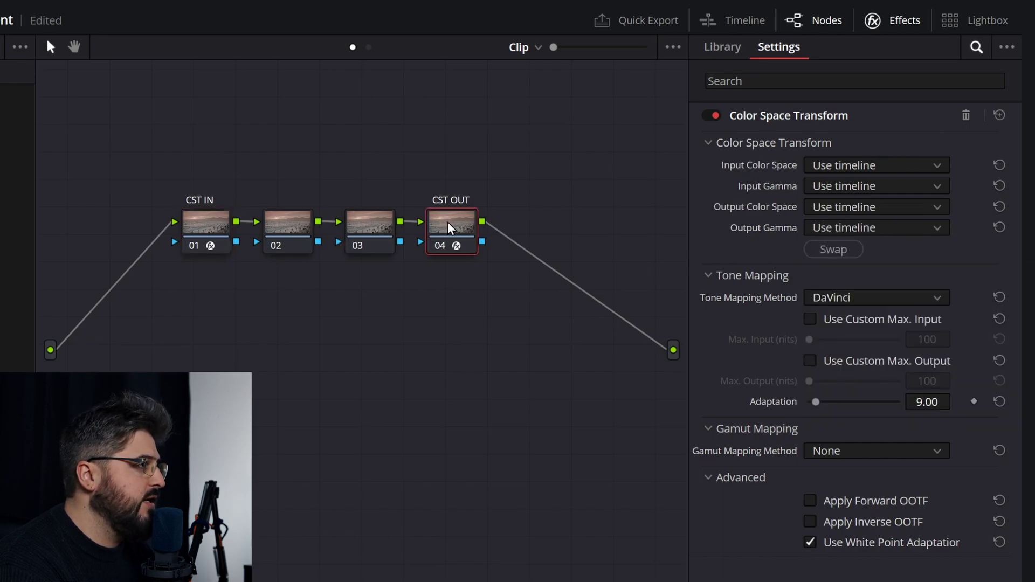
click(890, 165)
scroll(887, 270, down, 5)
scroll(884, 297, down, 1)
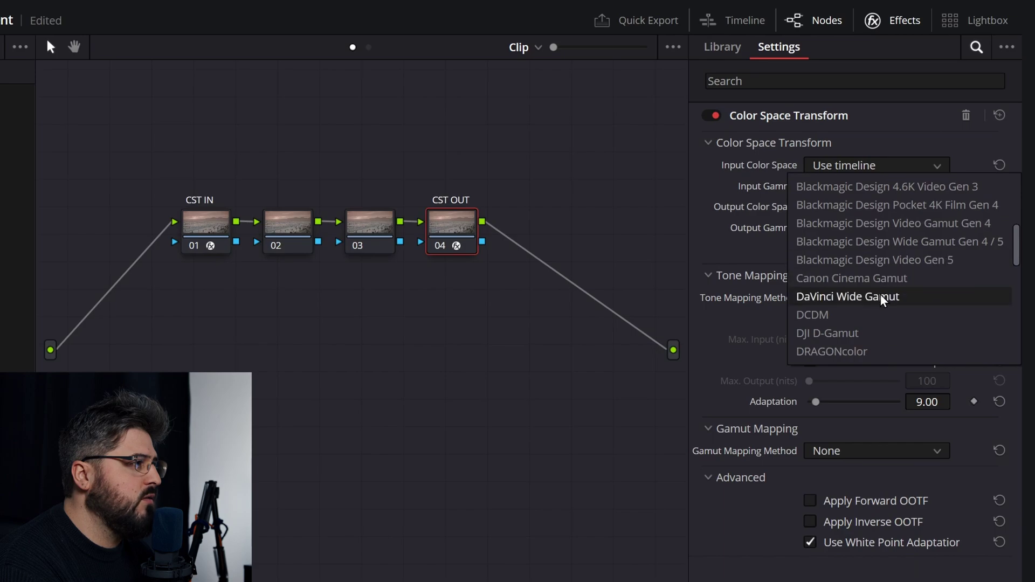
click(883, 297)
click(879, 186)
scroll(879, 335, down, 2)
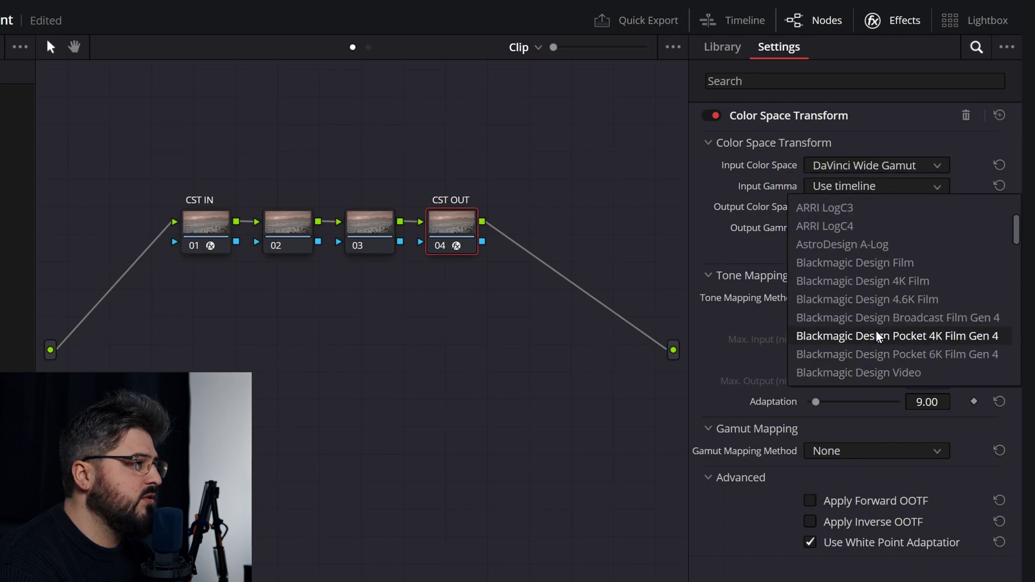
scroll(879, 335, down, 3)
scroll(878, 329, down, 2)
click(878, 335)
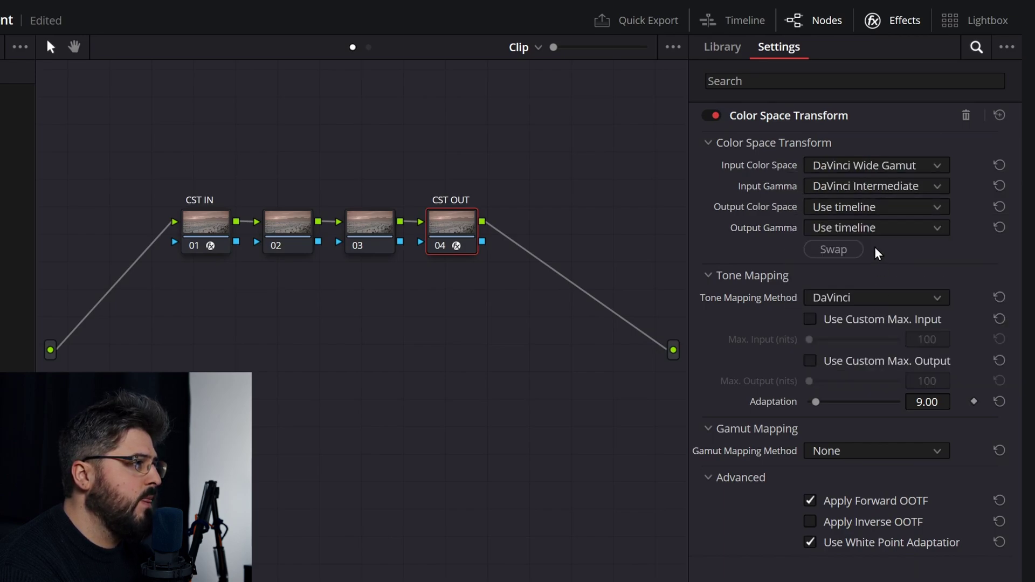
click(873, 207)
scroll(909, 300, down, 3)
scroll(908, 300, down, 4)
scroll(909, 302, down, 1)
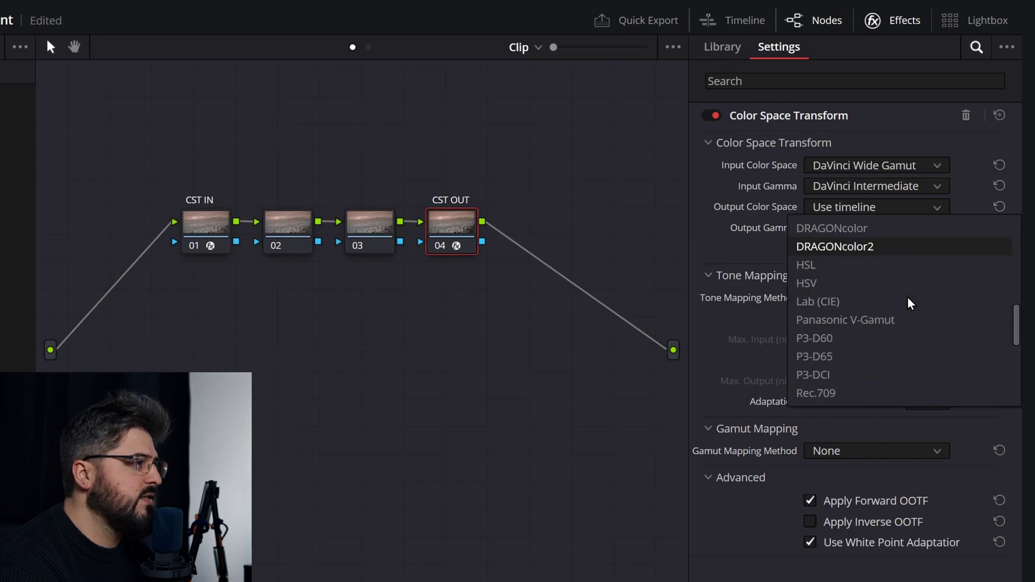
scroll(884, 312, down, 2)
click(855, 282)
click(964, 116)
scroll(969, 156, down, 5)
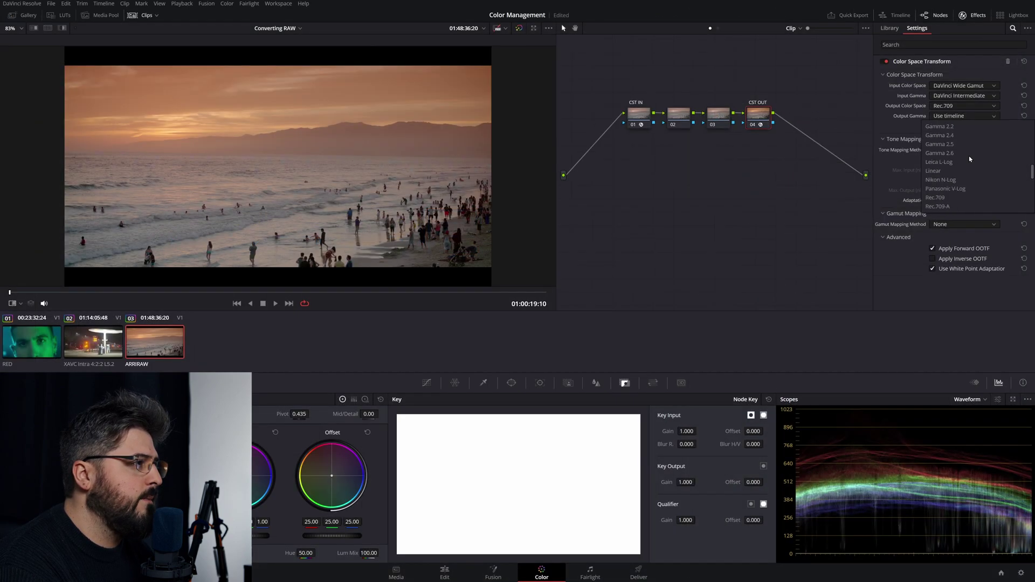
Step: Set CST OUT's output gamma to Gamma 2.4 and toggle bypass to compare with the ungraded image
click(952, 137)
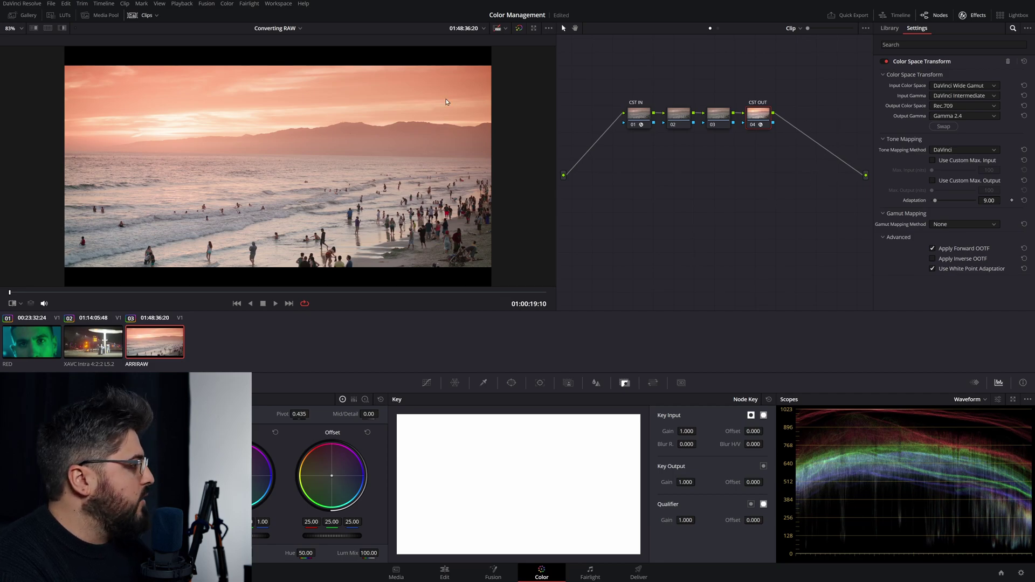
key(shift+d)
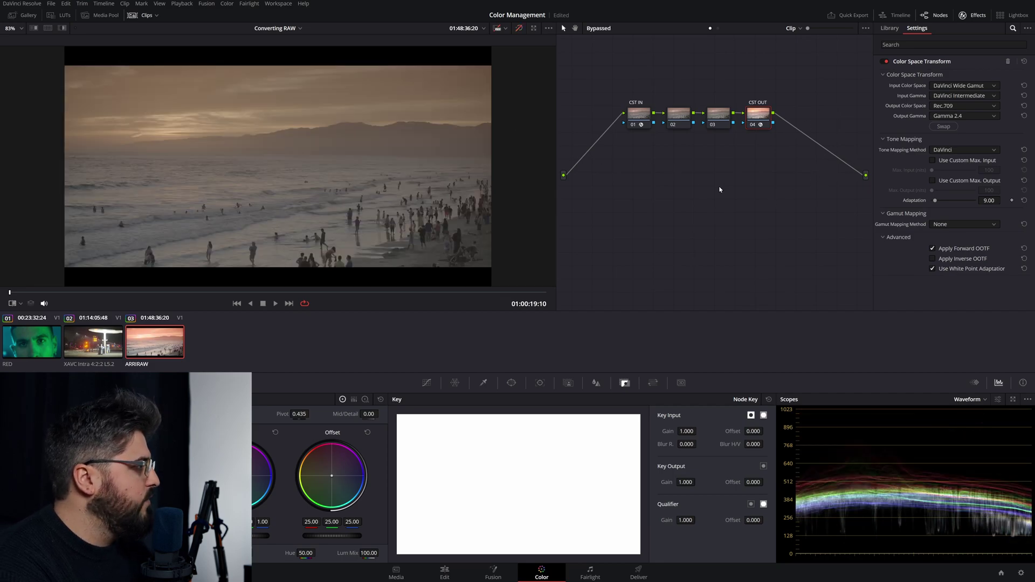
key(shift+d)
Step: Wipe-compare the graded beach clip against a stored gallery still, sliding the split across the frame
click(28, 16)
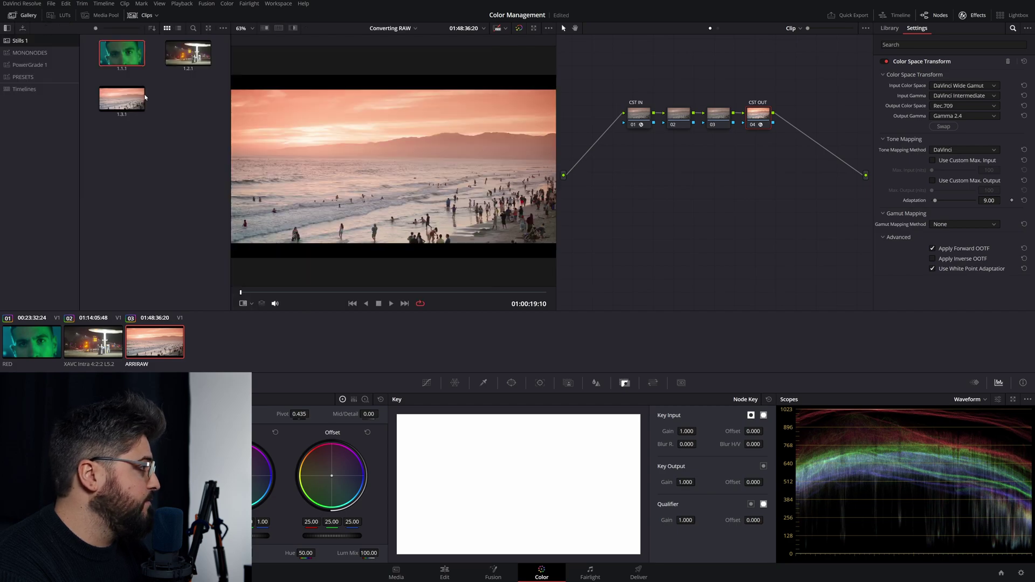
click(29, 17)
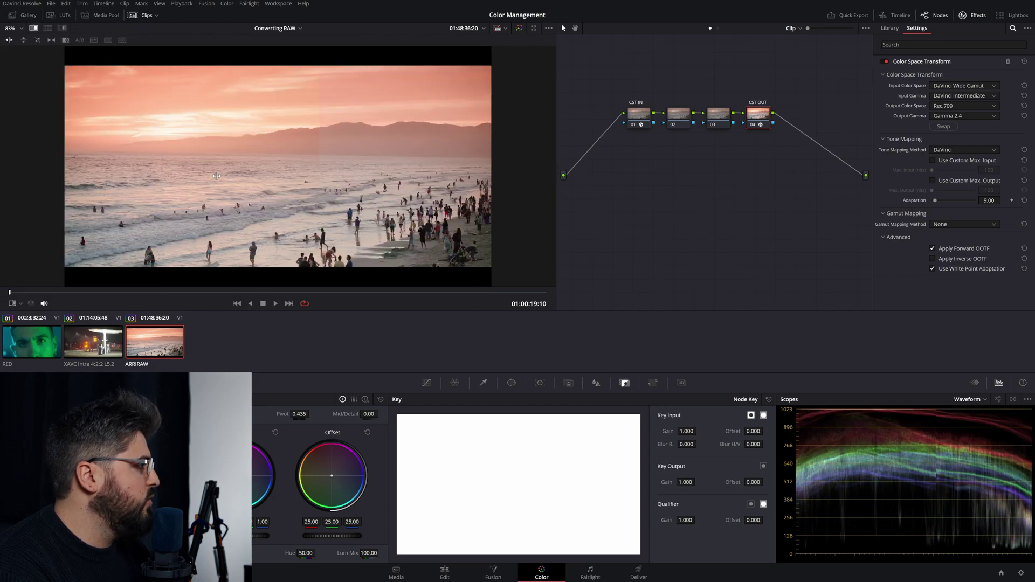
drag(216, 176, 87, 184)
drag(199, 178, 432, 176)
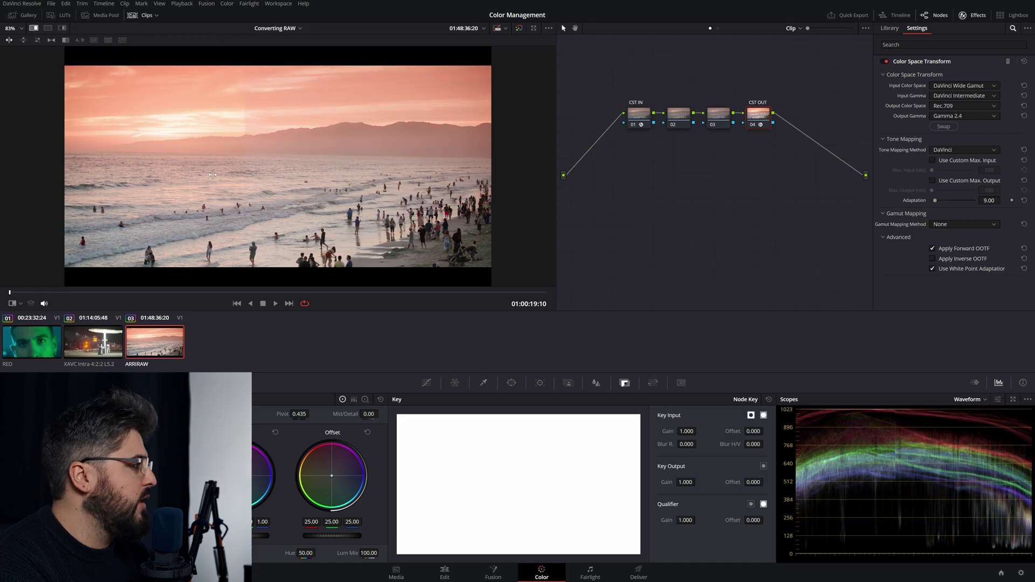
drag(212, 174, 468, 166)
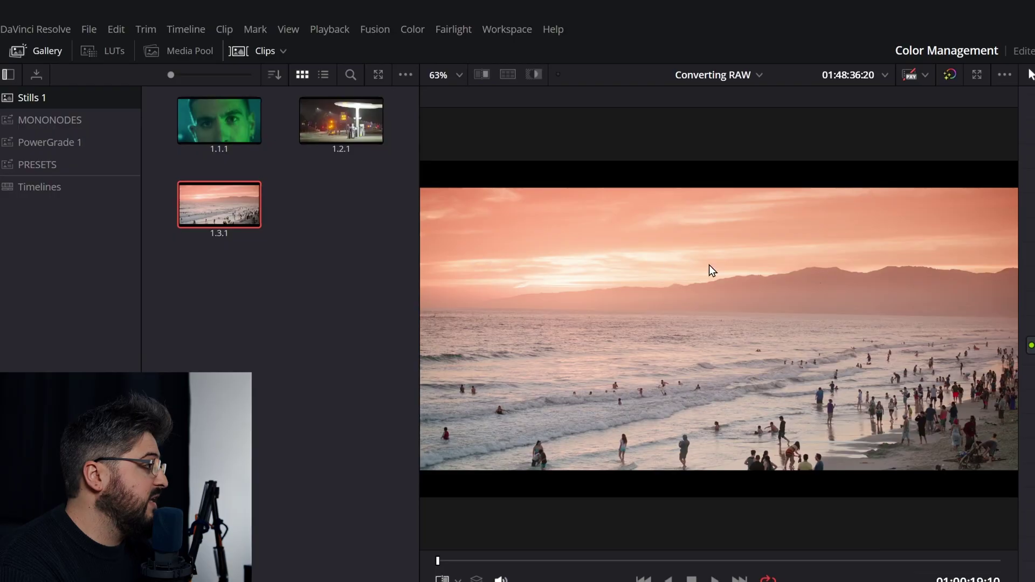
Step: Grab still 1.3.2 of the graded beach frame from the viewer
right_click(710, 265)
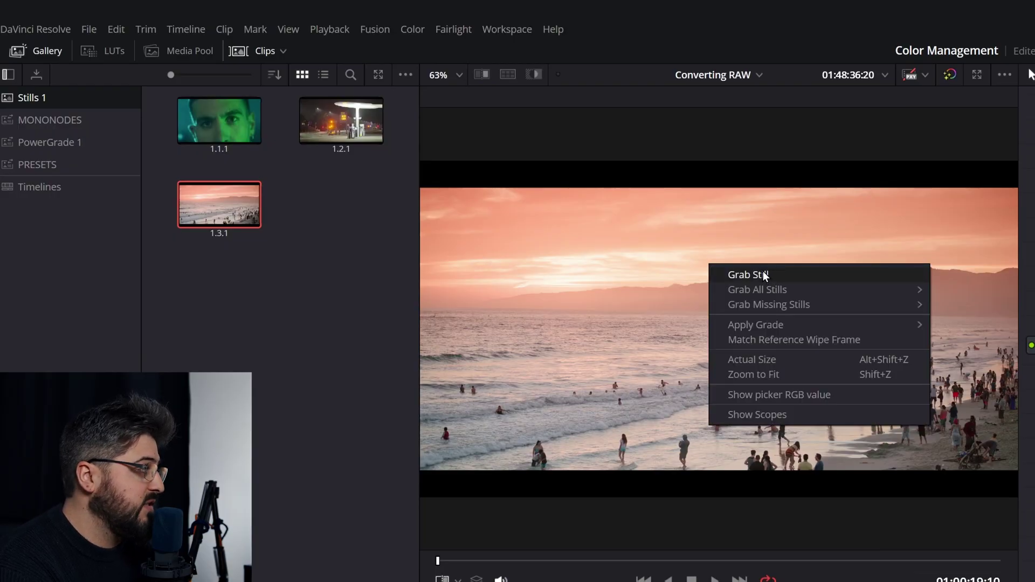
click(763, 273)
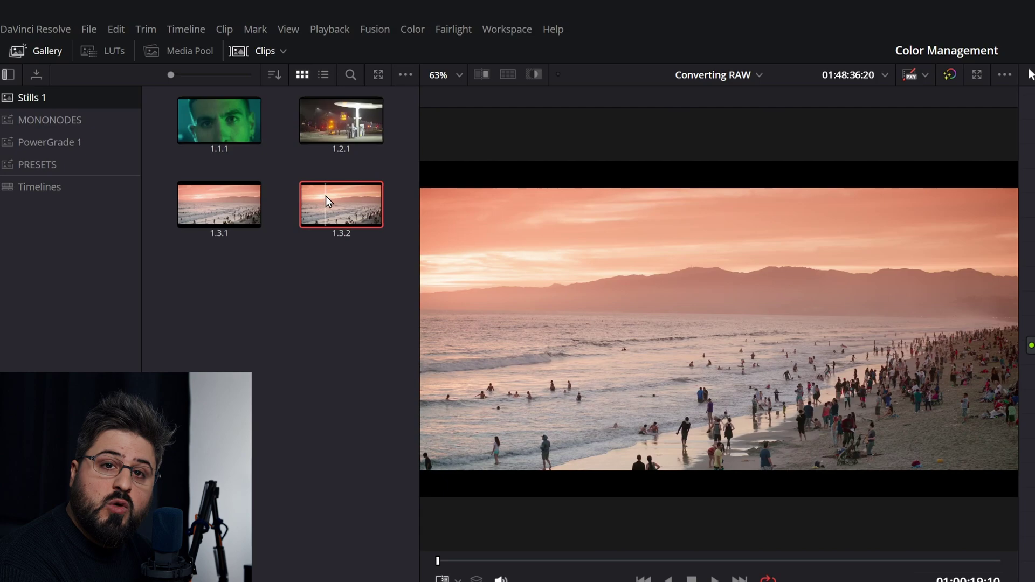